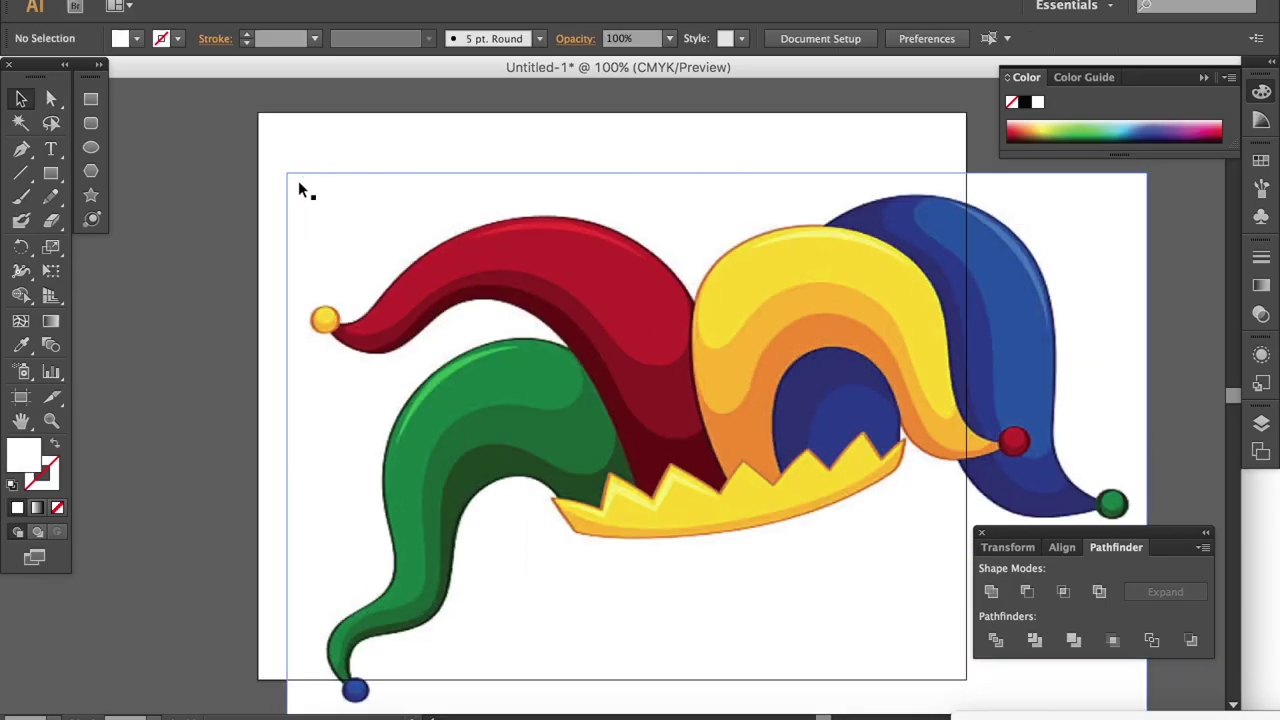
# Step: Scale the jester hat image to fit the artboard and show Layer 1 in the Layers panel
pyautogui.click(298, 190)
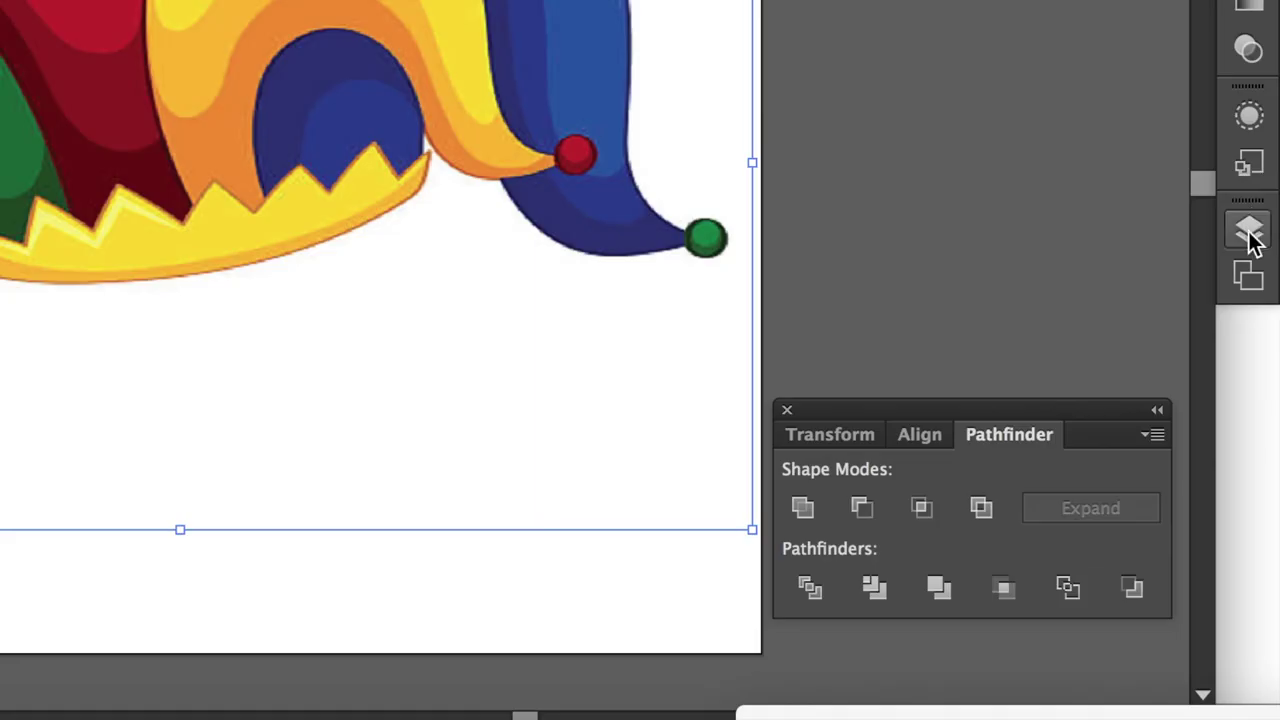
pyautogui.click(1250, 232)
pyautogui.click(918, 248)
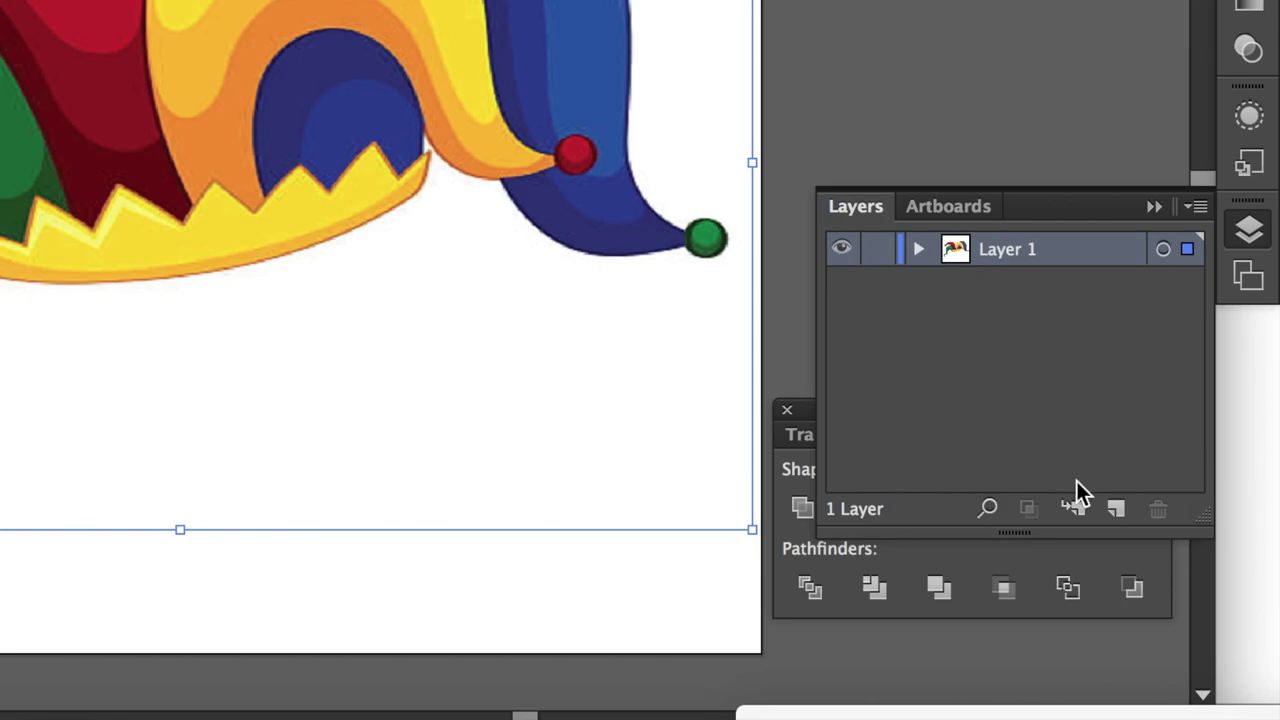
# Step: Add a new Layer 2 above Layer 1, lock Layer 1, and pick the Pen tool
pyautogui.click(1117, 510)
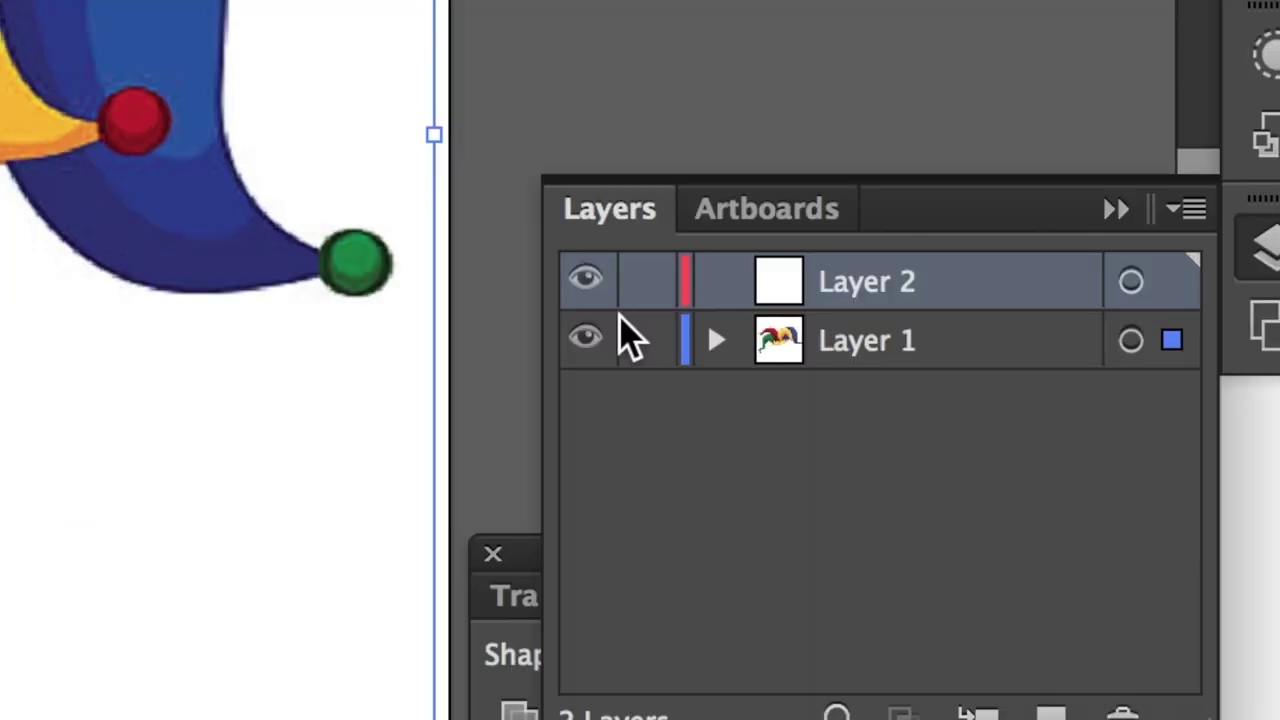
pyautogui.click(645, 335)
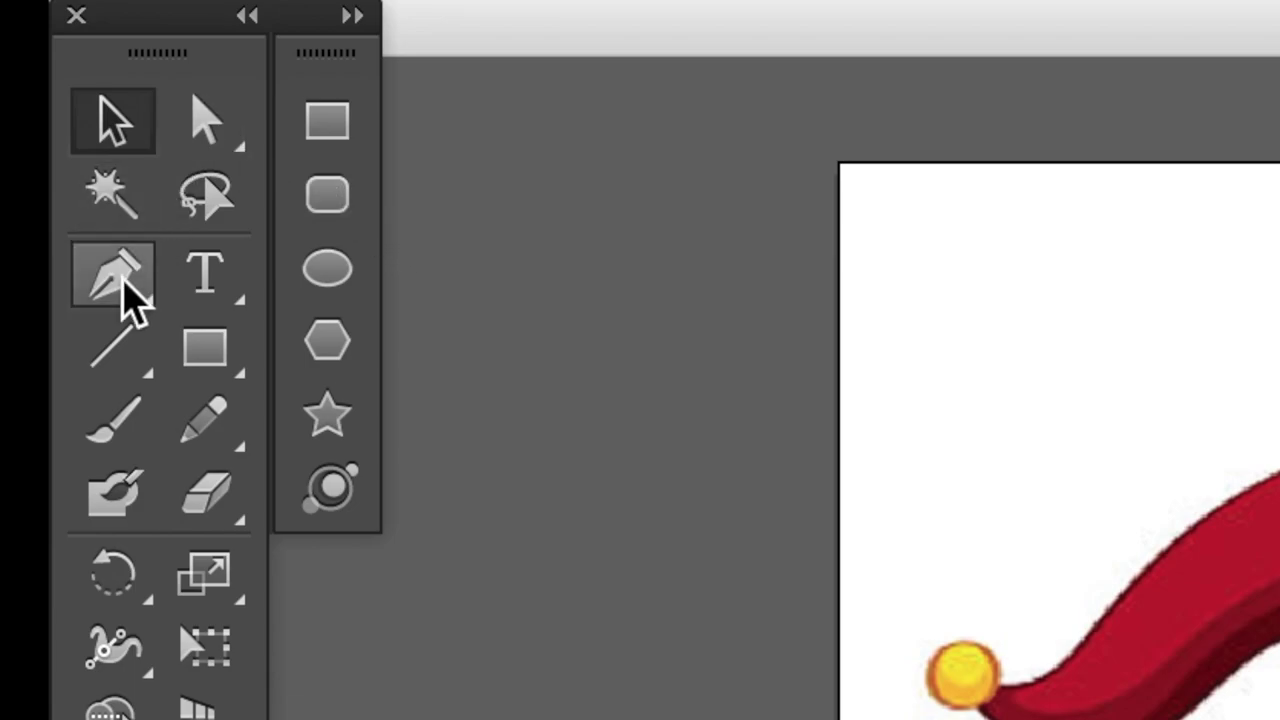
pyautogui.click(120, 278)
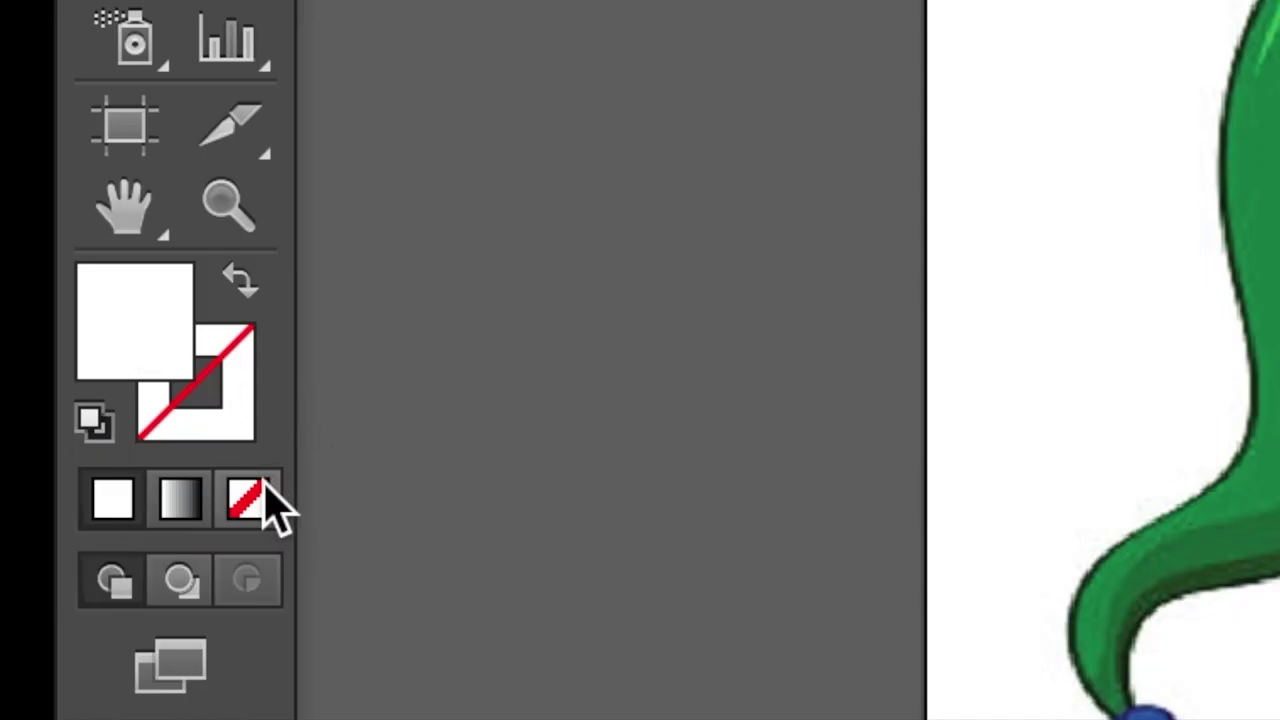
# Step: Set the fill to None and the stroke colour to 0A0A0A
pyautogui.click(250, 498)
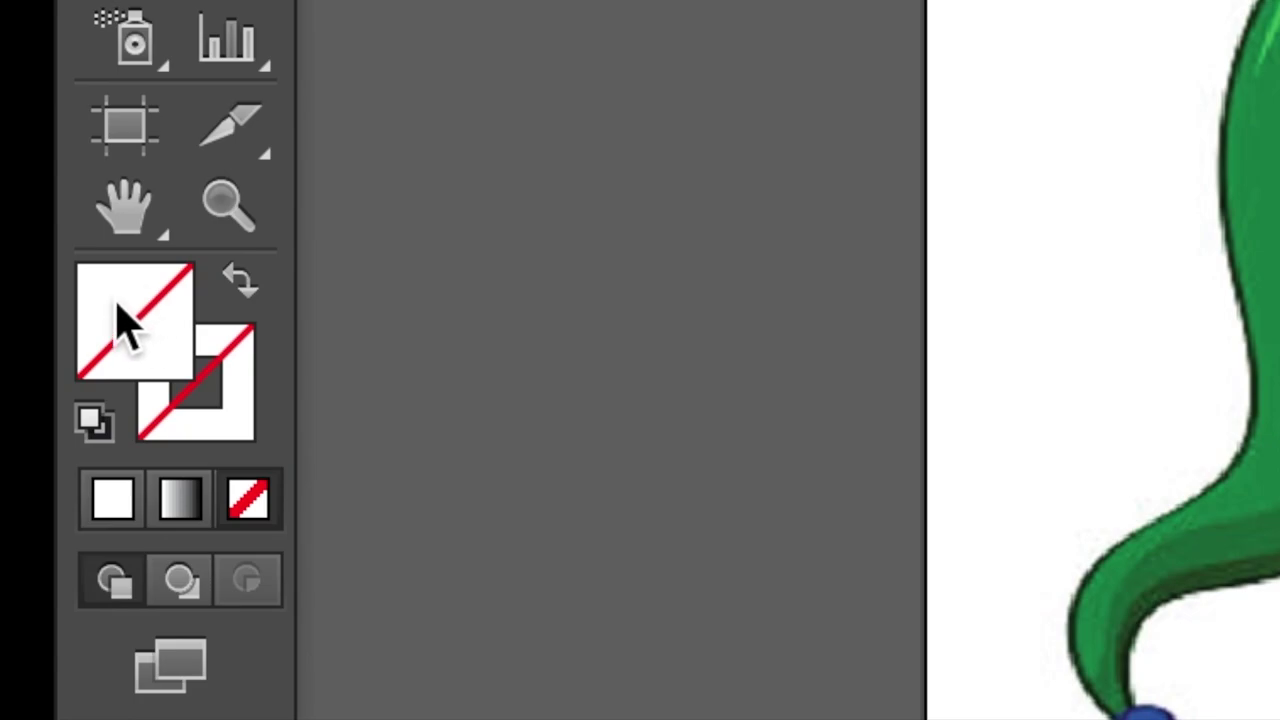
pyautogui.click(250, 410)
pyautogui.doubleClick(236, 410)
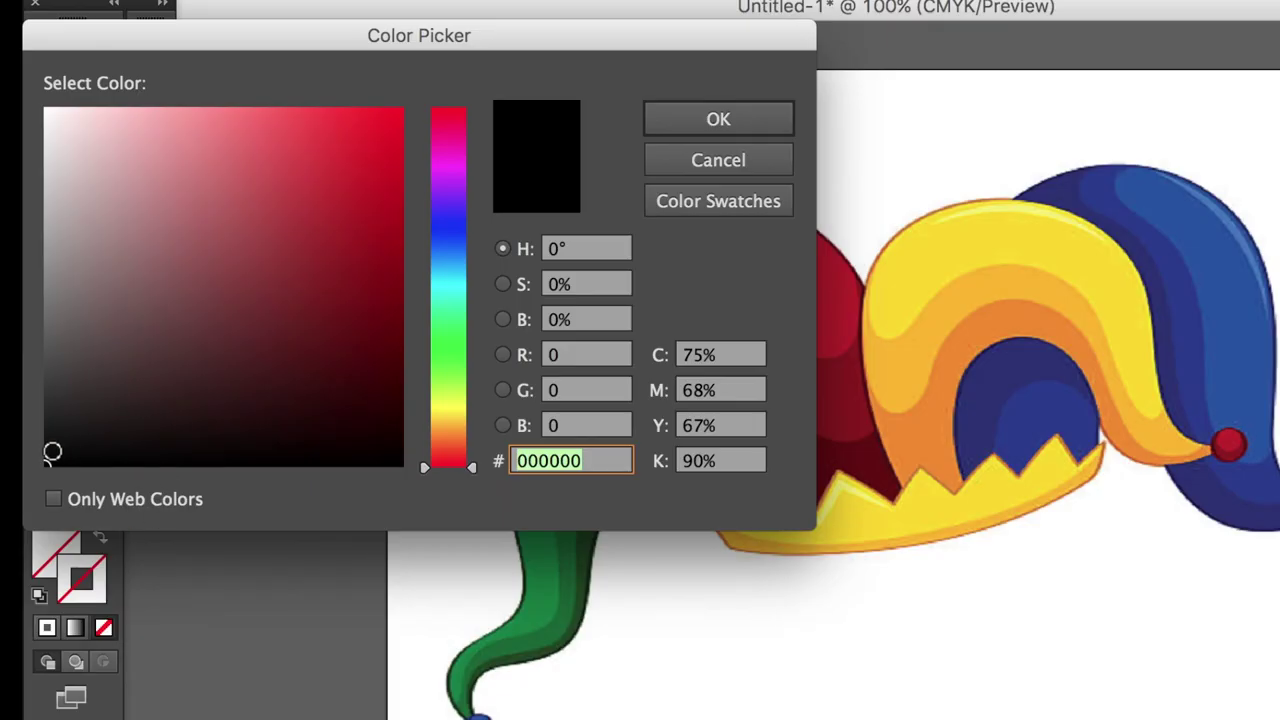
pyautogui.click(49, 457)
pyautogui.click(657, 119)
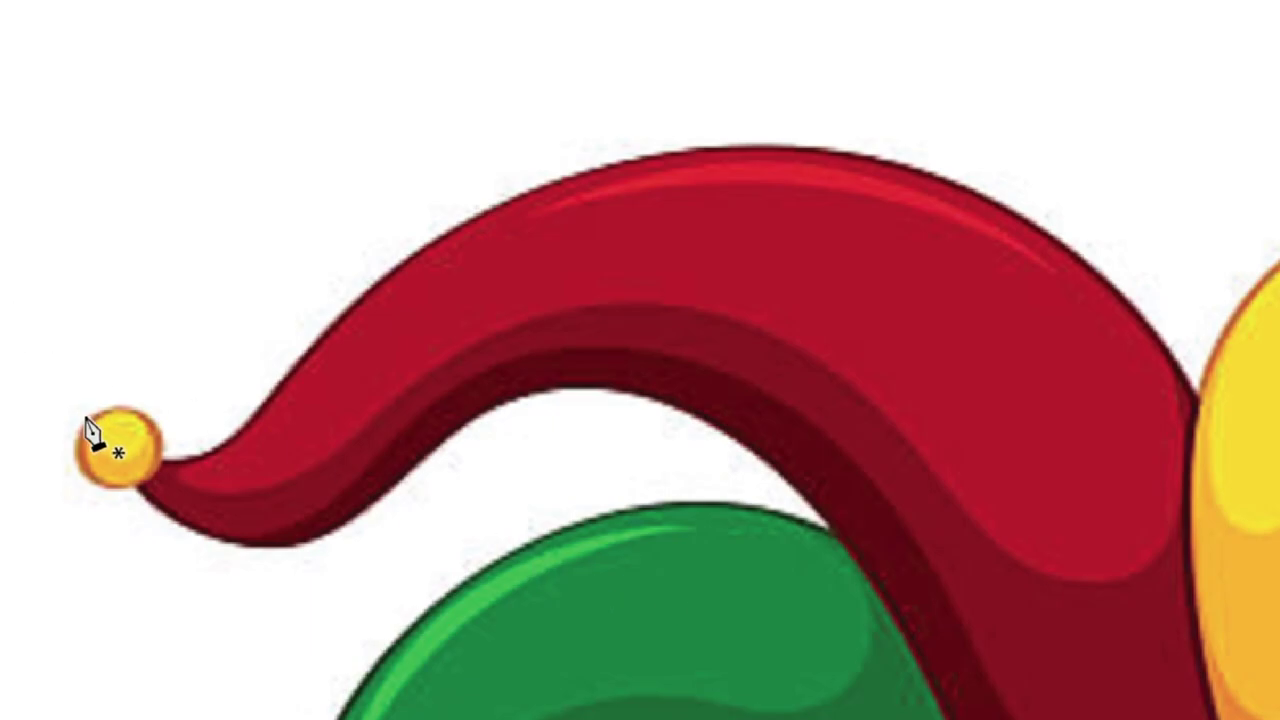
# Step: Pen-trace a path around the red flap, from its tip along the top edge and crown
pyautogui.moveTo(161, 462); pyautogui.dragTo(256, 414)
pyautogui.moveTo(311, 342)
pyautogui.mouseDown()
pyautogui.moveTo(488, 209)
pyautogui.moveTo(550, 181)
pyautogui.moveTo(523, 214)
pyautogui.moveTo(617, 186)
pyautogui.mouseUp()
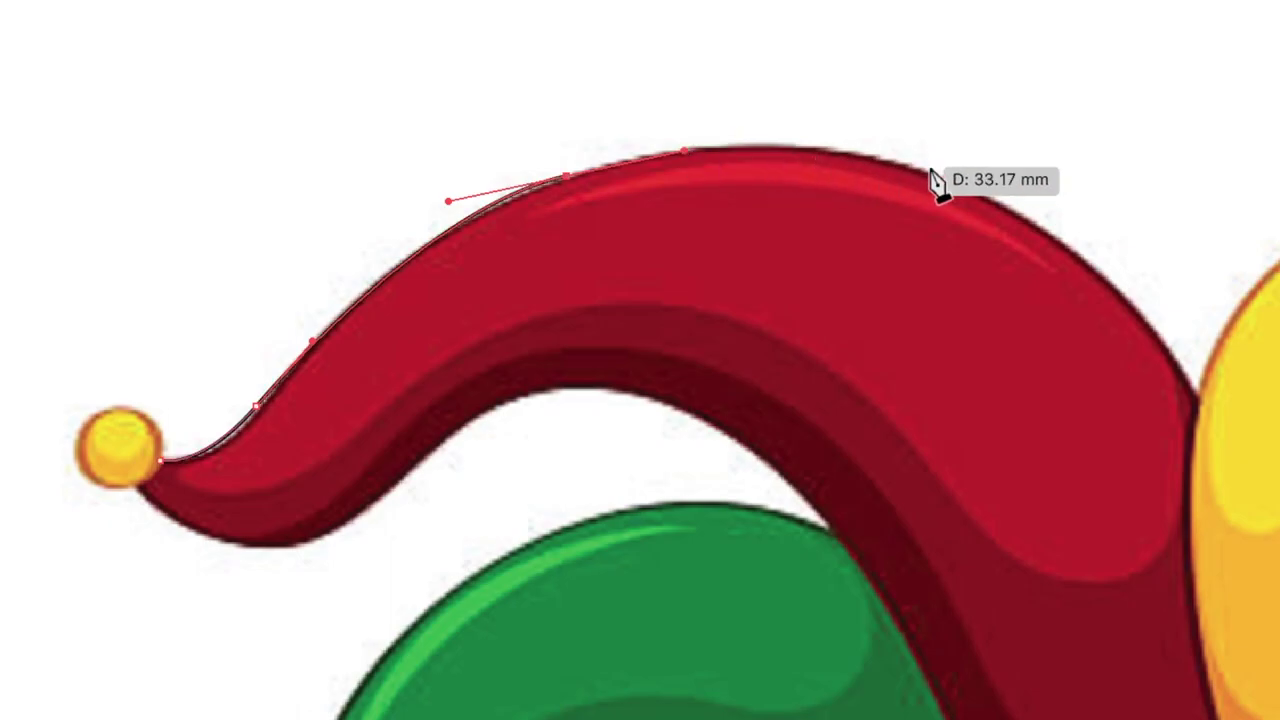
pyautogui.click(1006, 208)
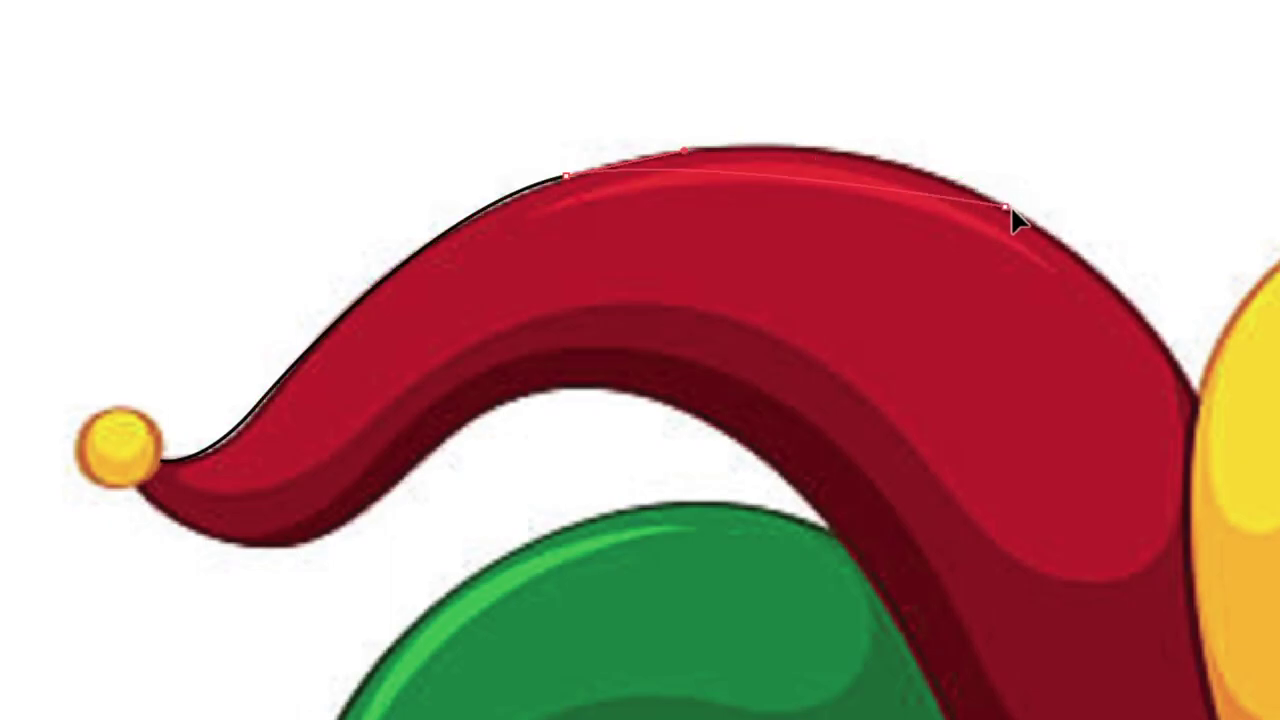
pyautogui.moveTo(1153, 277); pyautogui.dragTo(1189, 300)
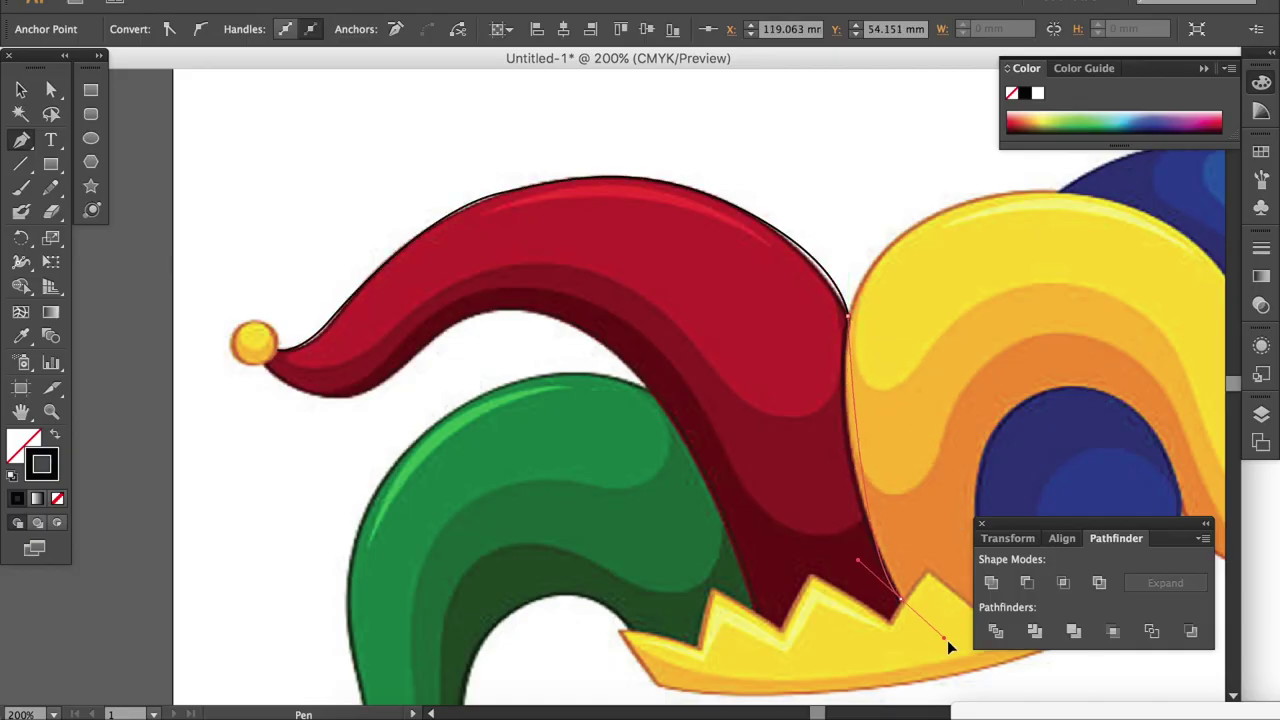
pyautogui.moveTo(963, 681); pyautogui.dragTo(977, 372)
pyautogui.scroll(3, 978, 375)
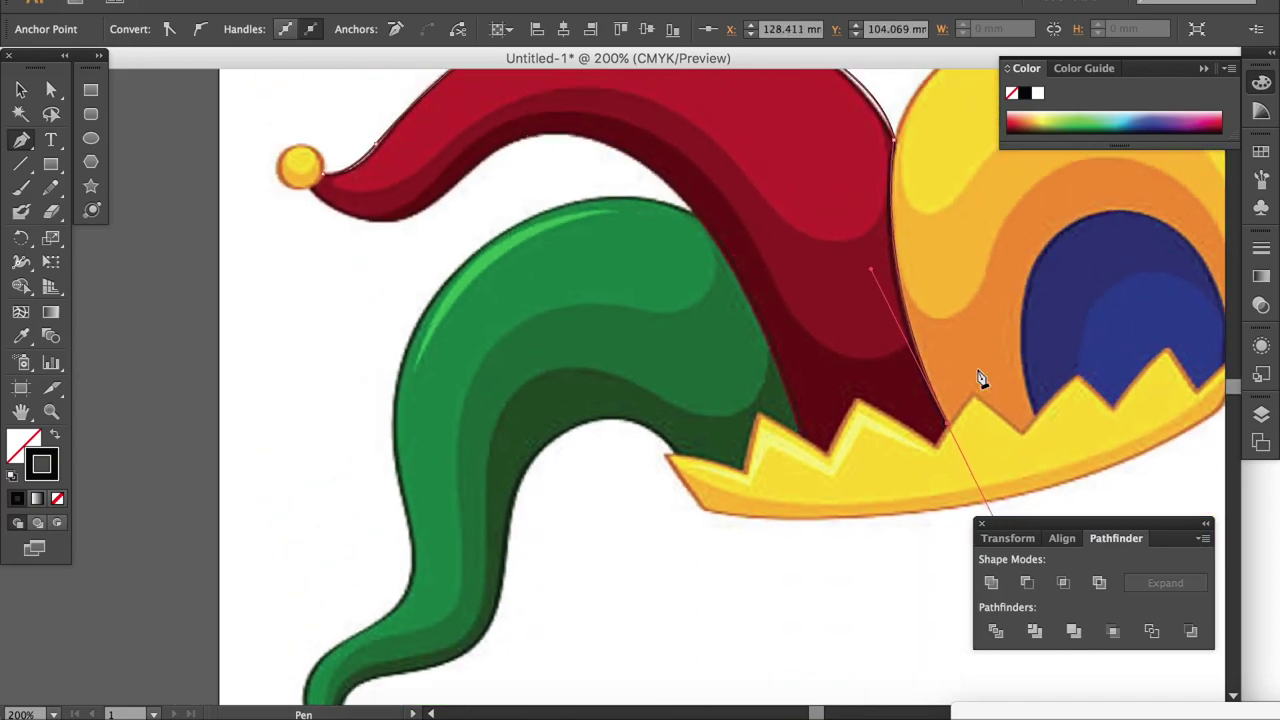
pyautogui.click(777, 421)
pyautogui.click(721, 456)
pyautogui.moveTo(543, 171)
pyautogui.mouseDown()
pyautogui.moveTo(452, 163)
pyautogui.moveTo(443, 145)
pyautogui.mouseUp()
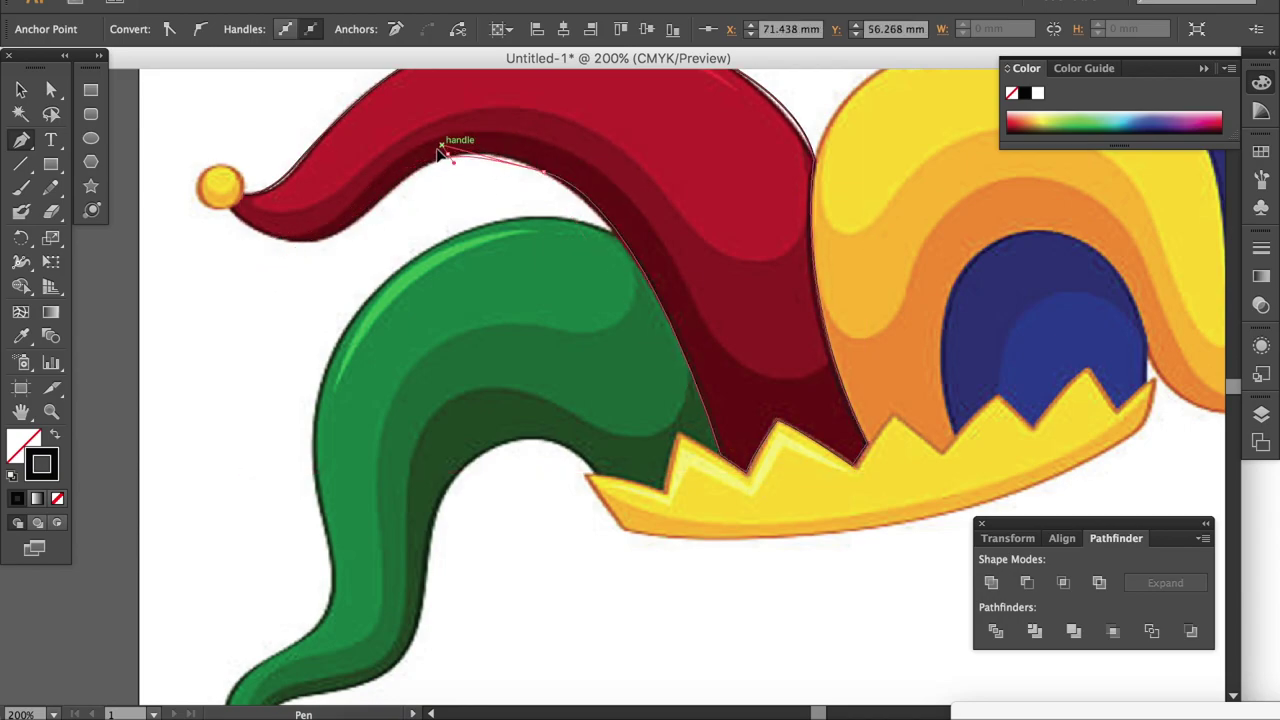
pyautogui.moveTo(292, 242); pyautogui.dragTo(247, 186)
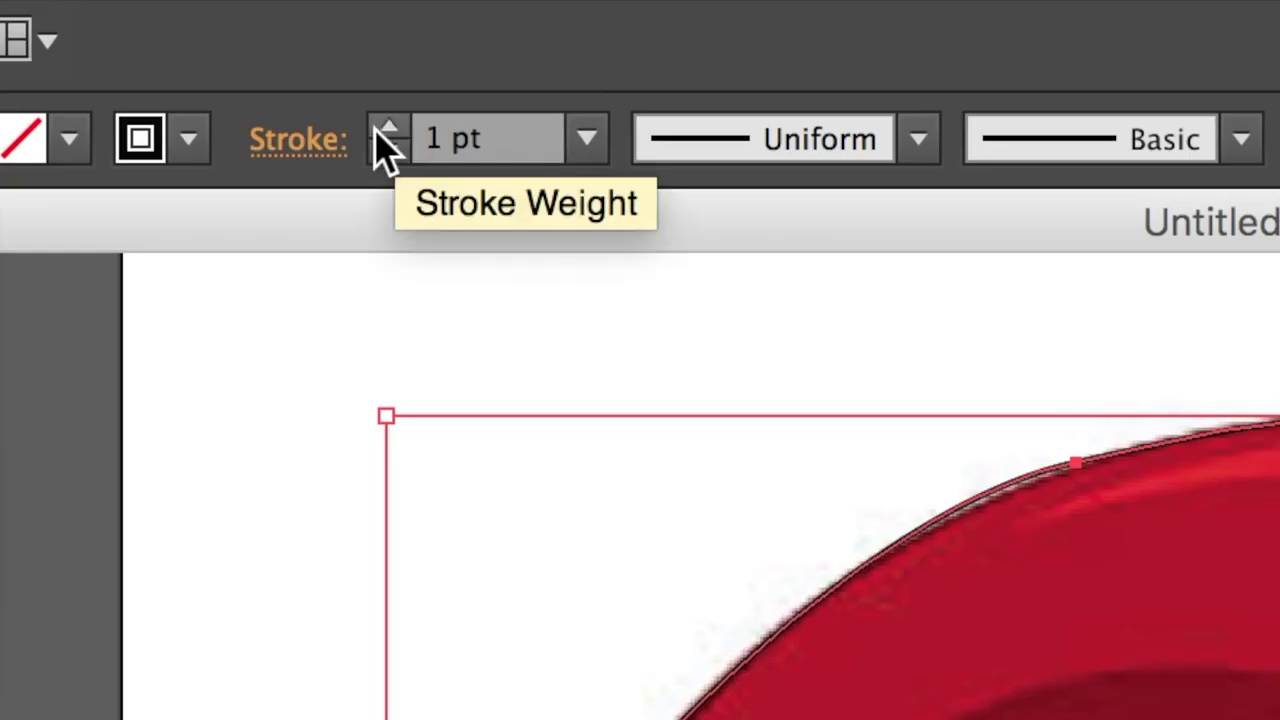
# Step: Set the red flap outline's stroke weight to 2 pt and deselect it
pyautogui.click(243, 26)
pyautogui.click(372, 130)
pyautogui.click(372, 130)
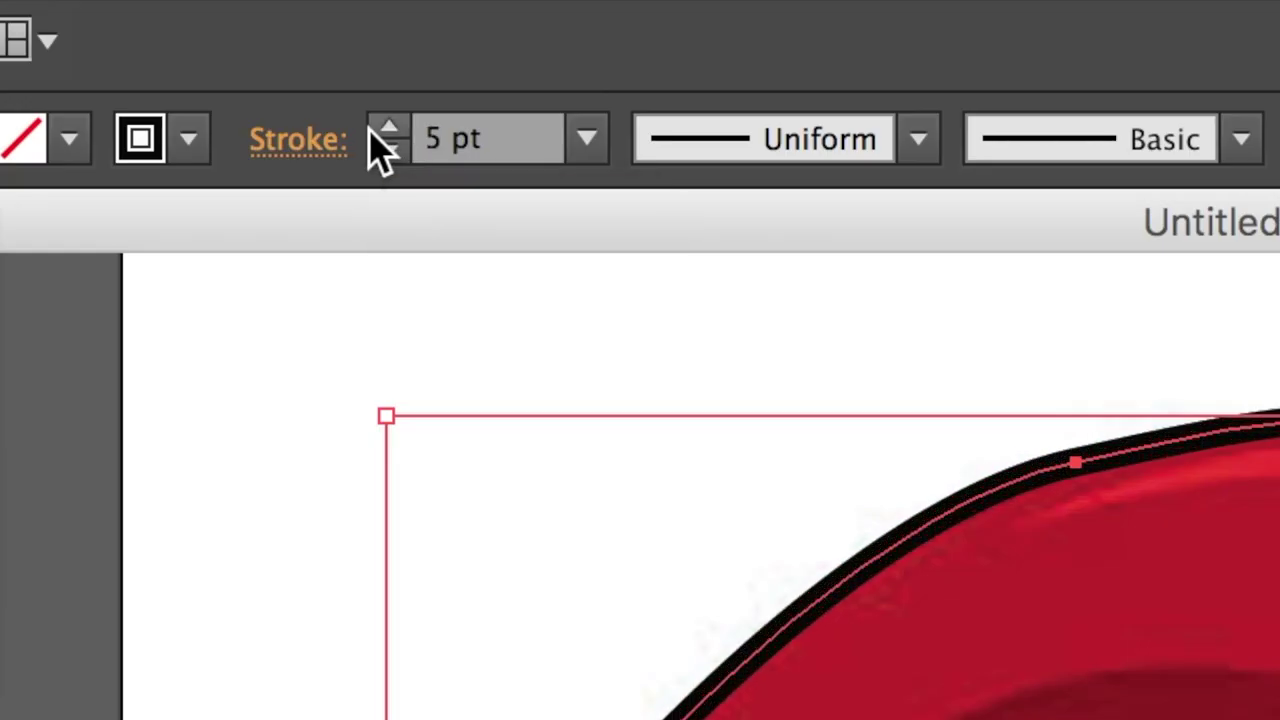
pyautogui.click(397, 152)
pyautogui.click(397, 152)
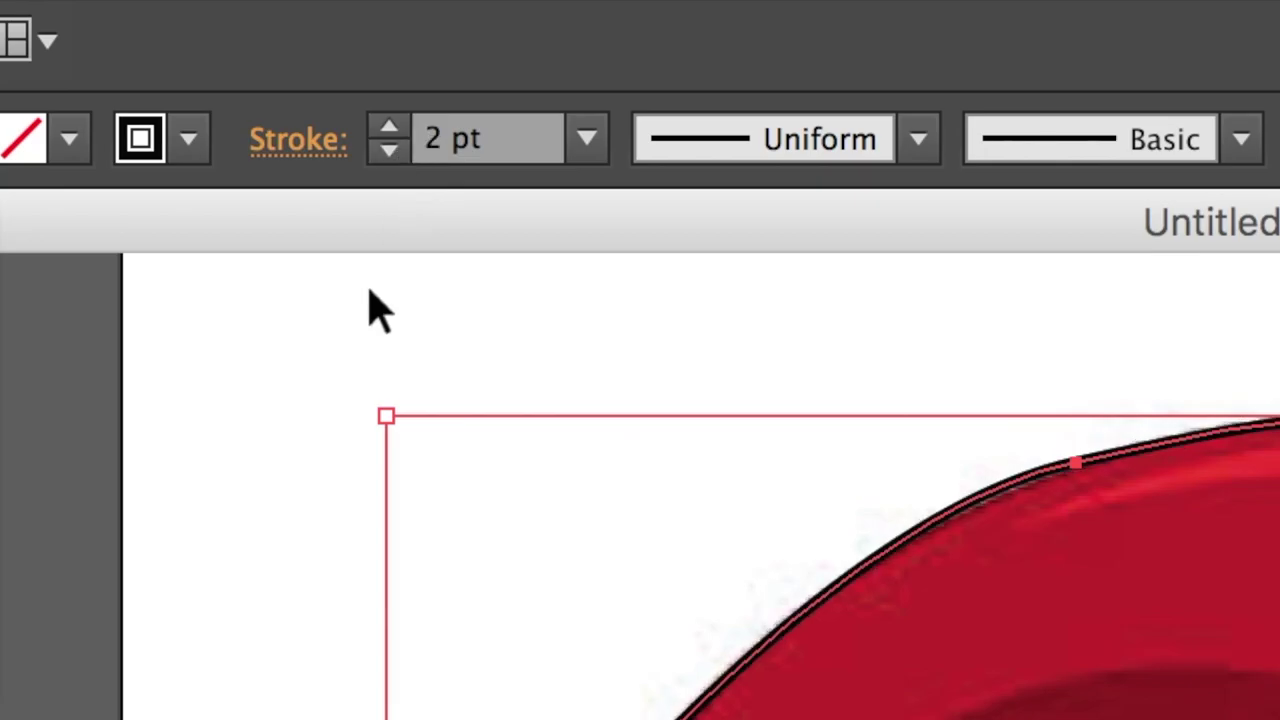
pyautogui.click(285, 405)
pyautogui.click(191, 229)
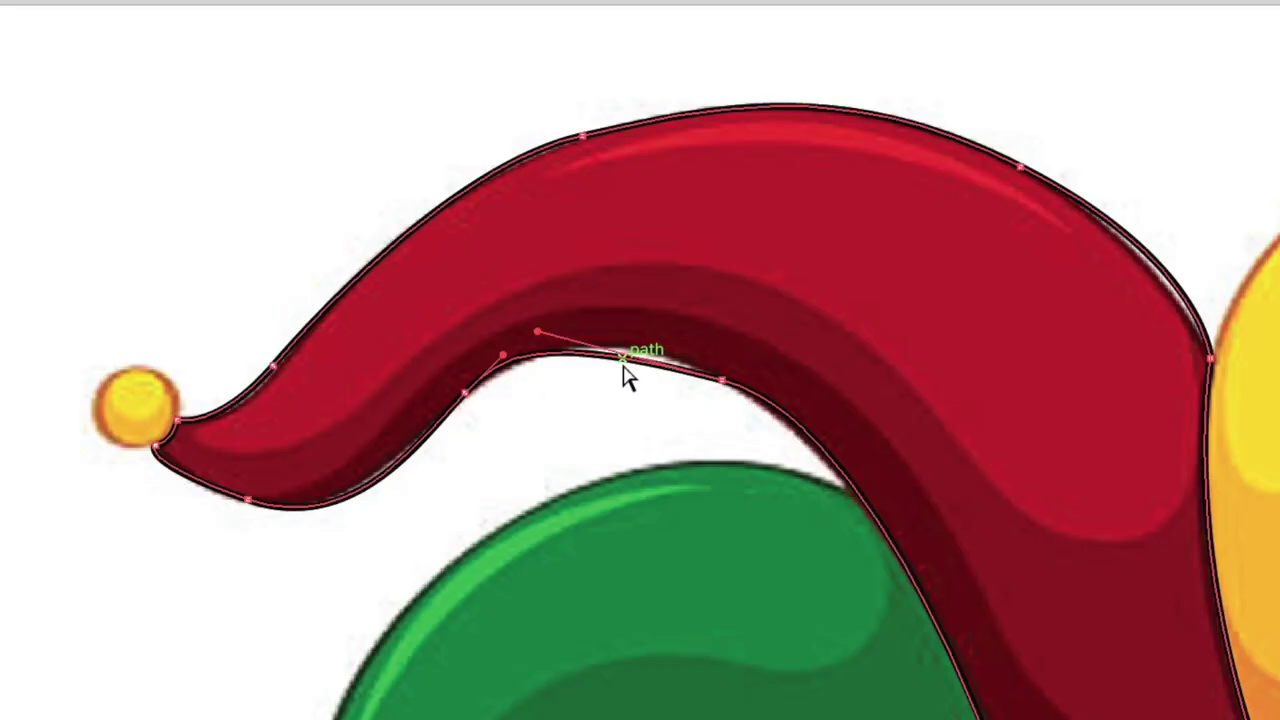
# Step: Reshape the outline's inner-curve anchors to hug the red flap, then deselect
pyautogui.click(721, 380)
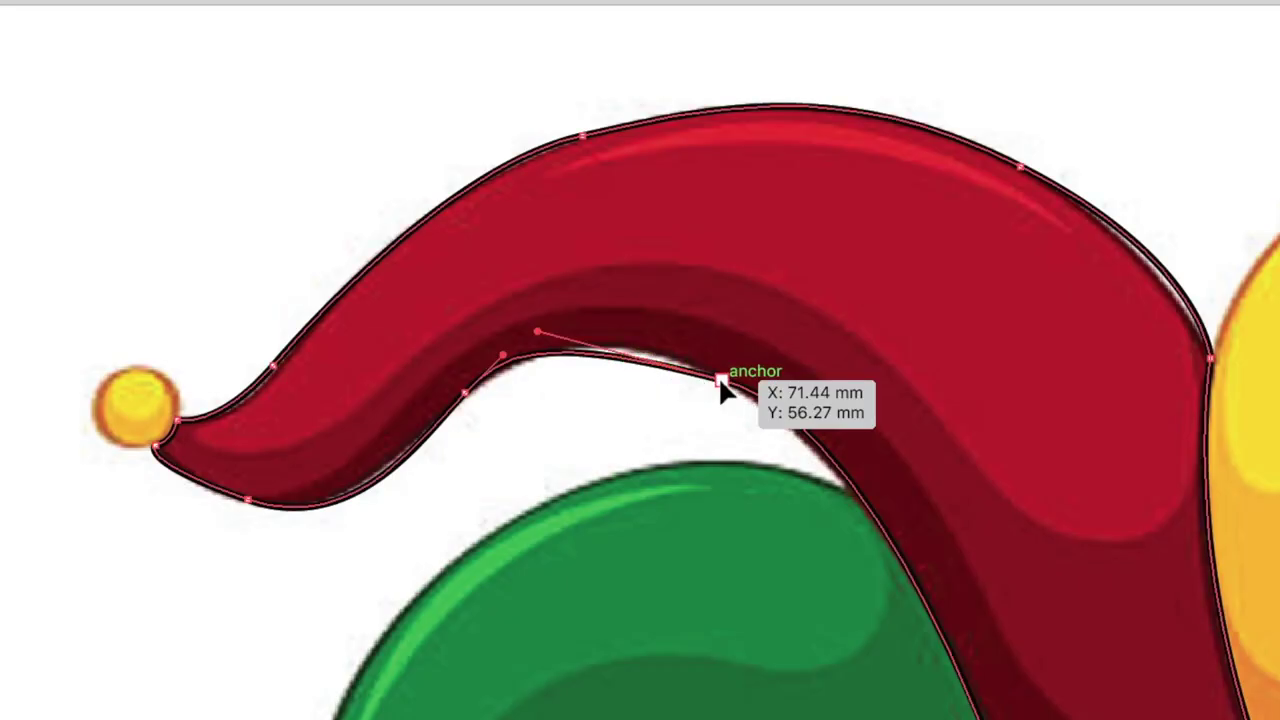
pyautogui.moveTo(721, 380); pyautogui.dragTo(692, 357)
pyautogui.moveTo(508, 310); pyautogui.dragTo(579, 323)
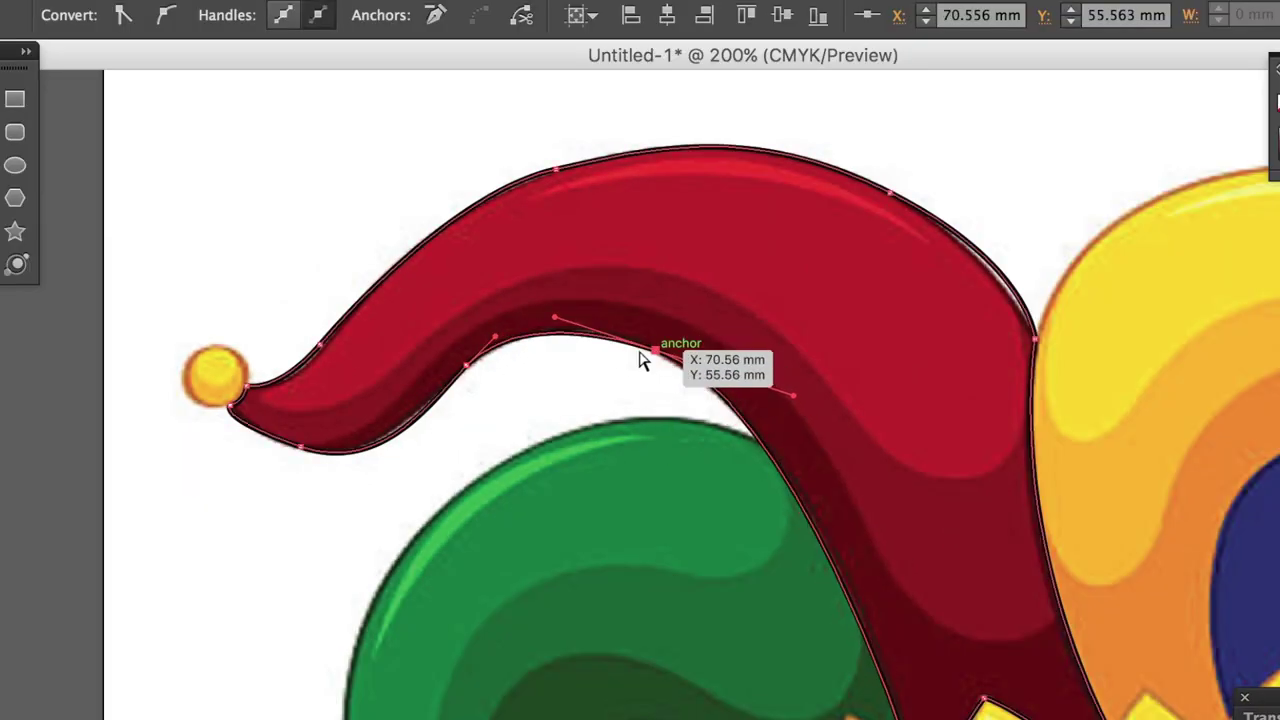
pyautogui.click(617, 368)
pyautogui.click(571, 329)
pyautogui.click(578, 335)
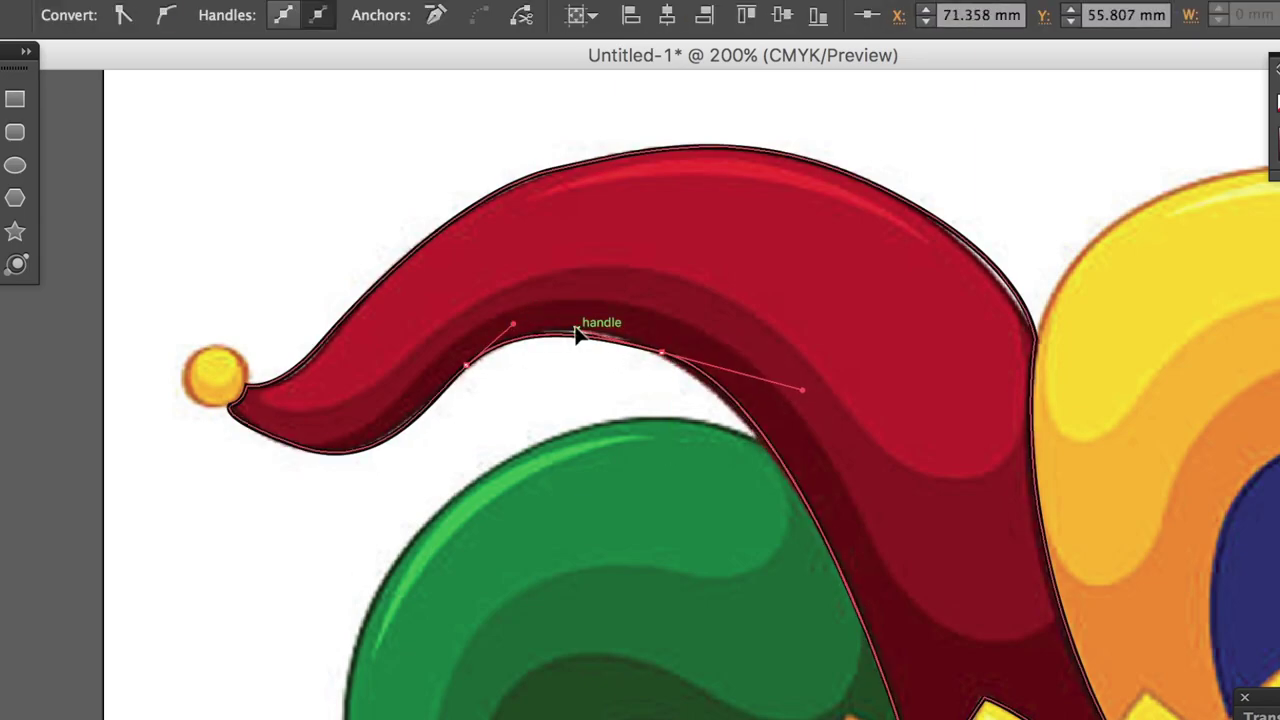
pyautogui.moveTo(537, 277); pyautogui.dragTo(707, 398)
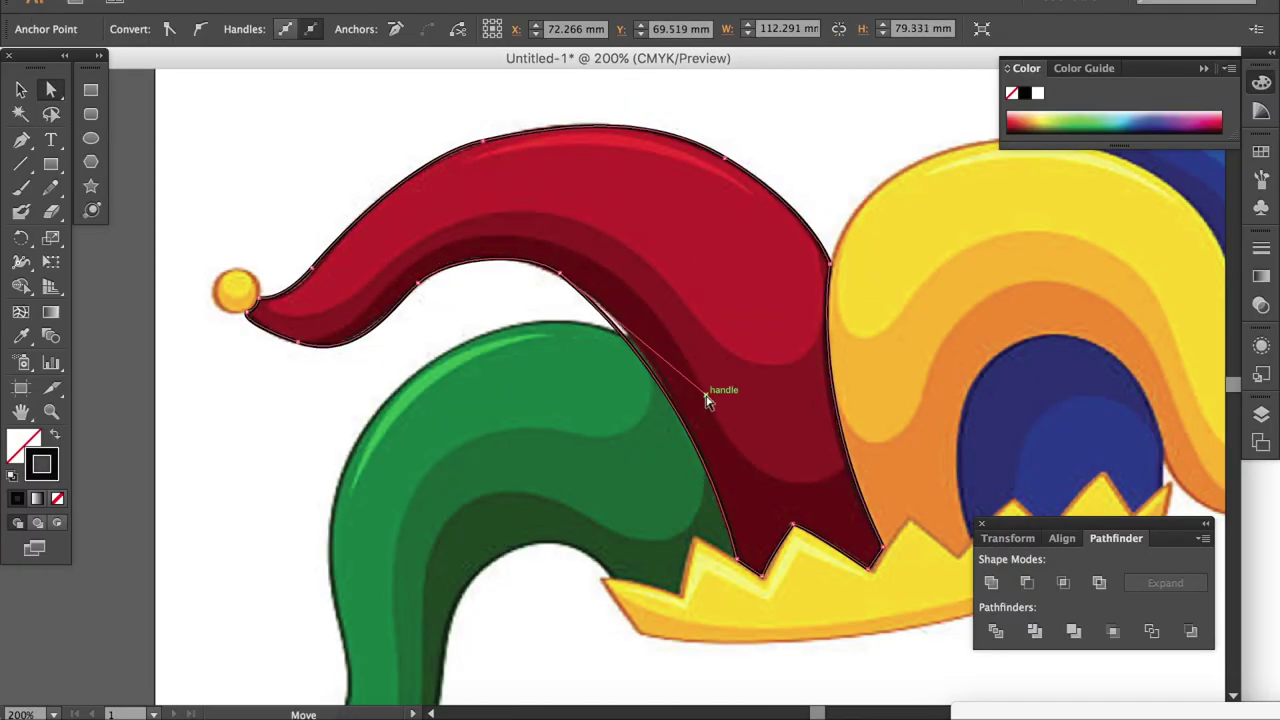
pyautogui.press('v')
pyautogui.hotkey('ctrl', 'shift', 'a')
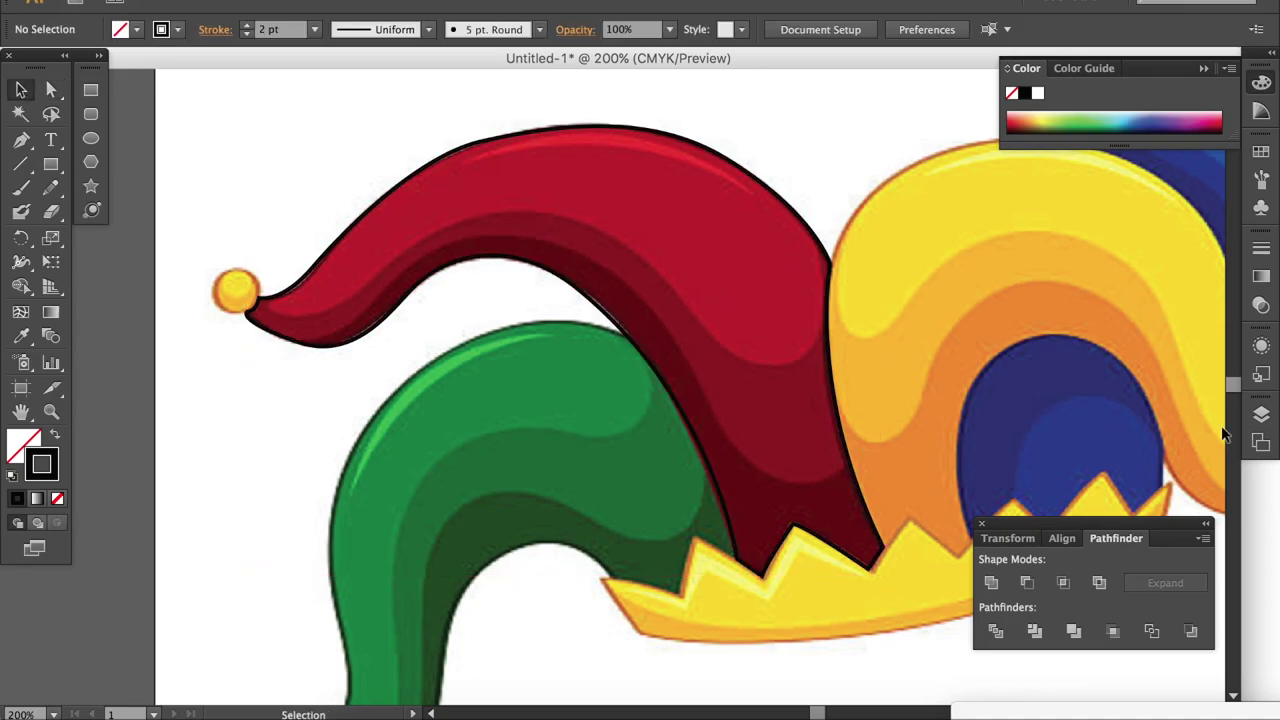
pyautogui.click(1261, 414)
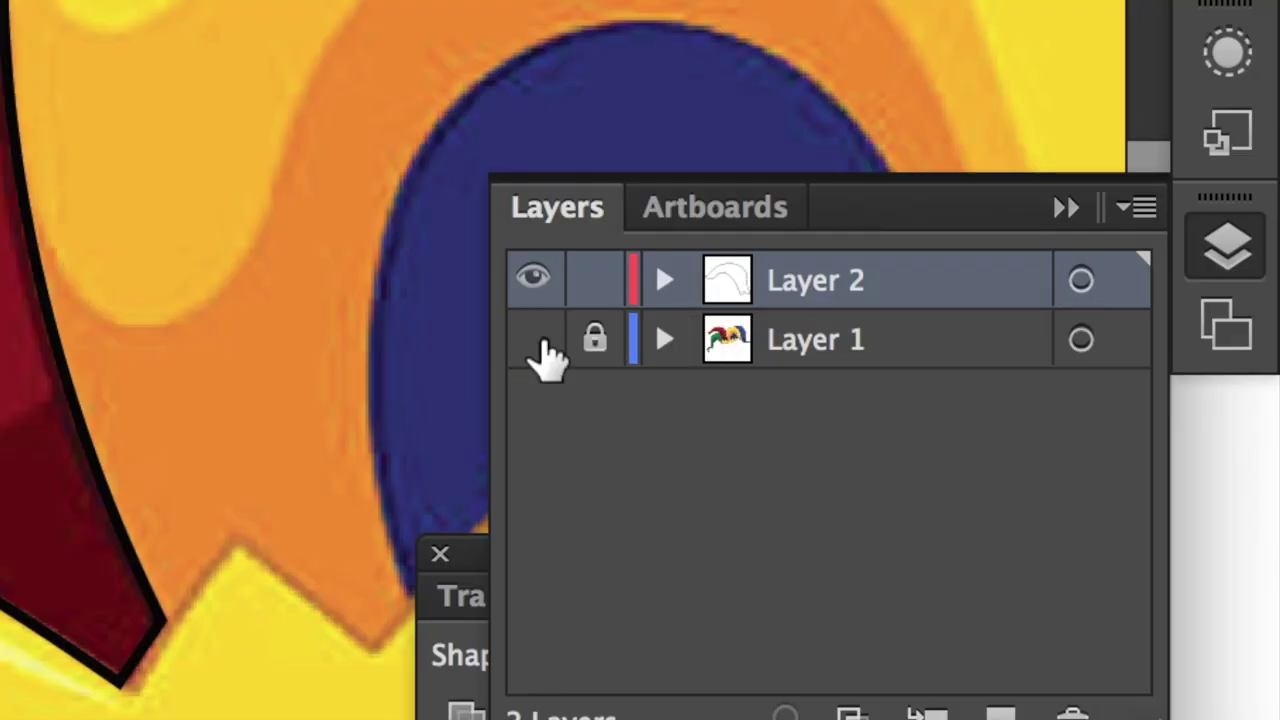
# Step: Toggle Layer 1's visibility to compare the trace with the original, then select the red outline
pyautogui.click(541, 345)
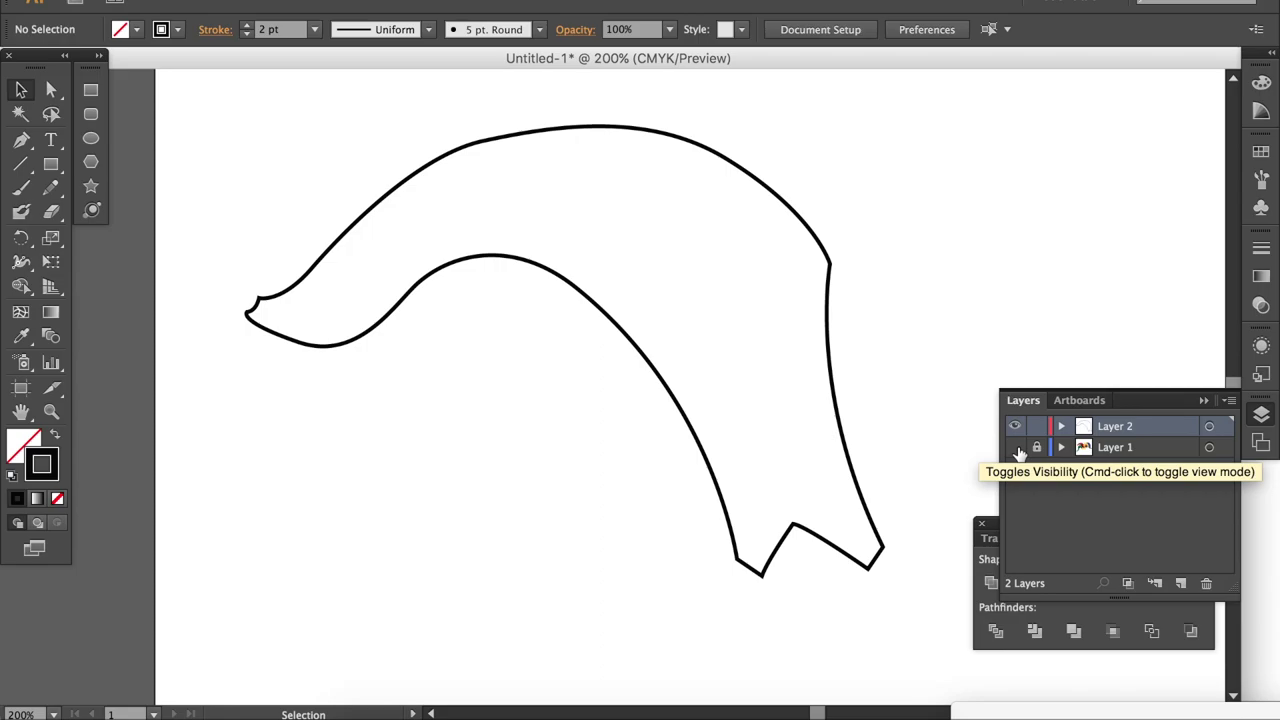
pyautogui.click(1015, 448)
pyautogui.click(1019, 454)
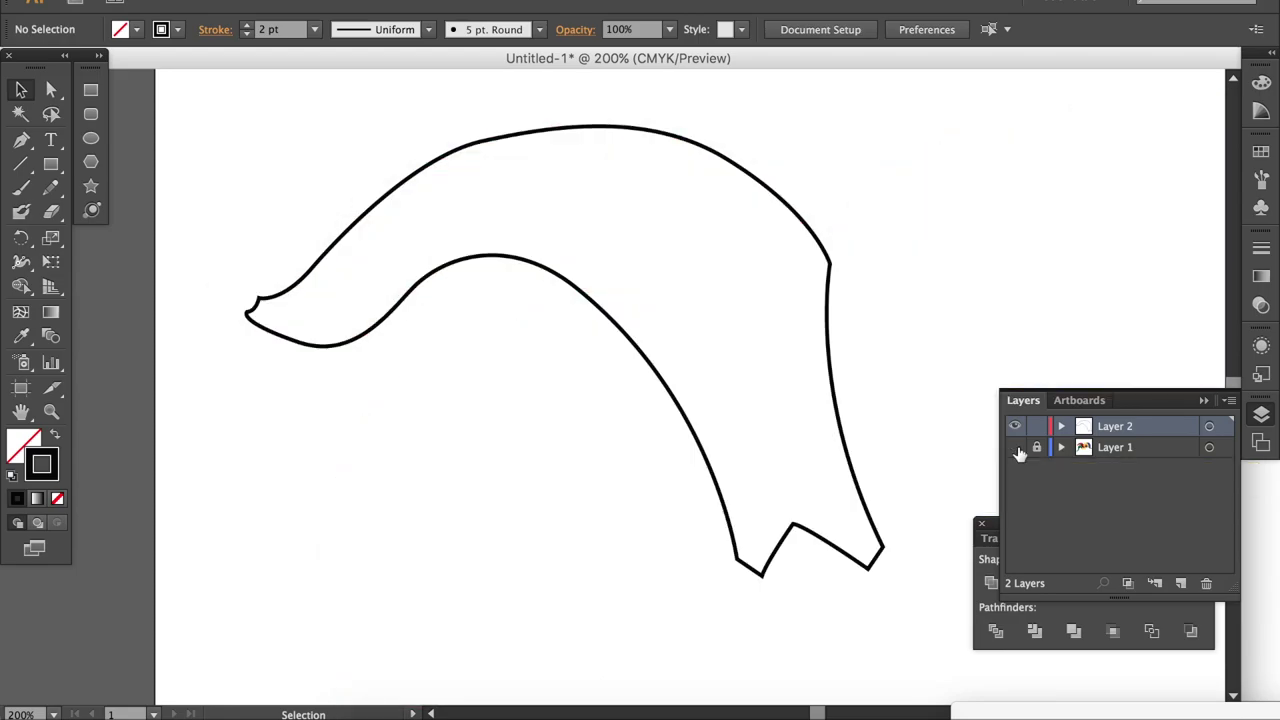
pyautogui.click(1016, 448)
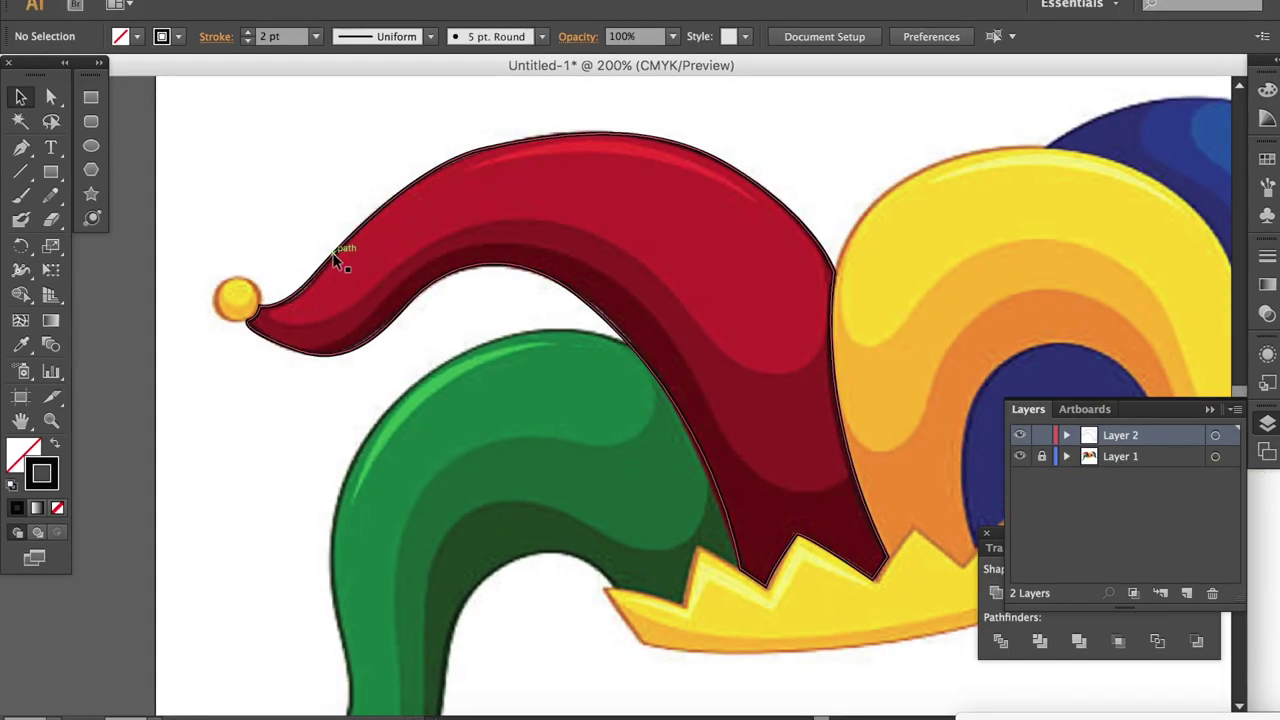
pyautogui.click(332, 250)
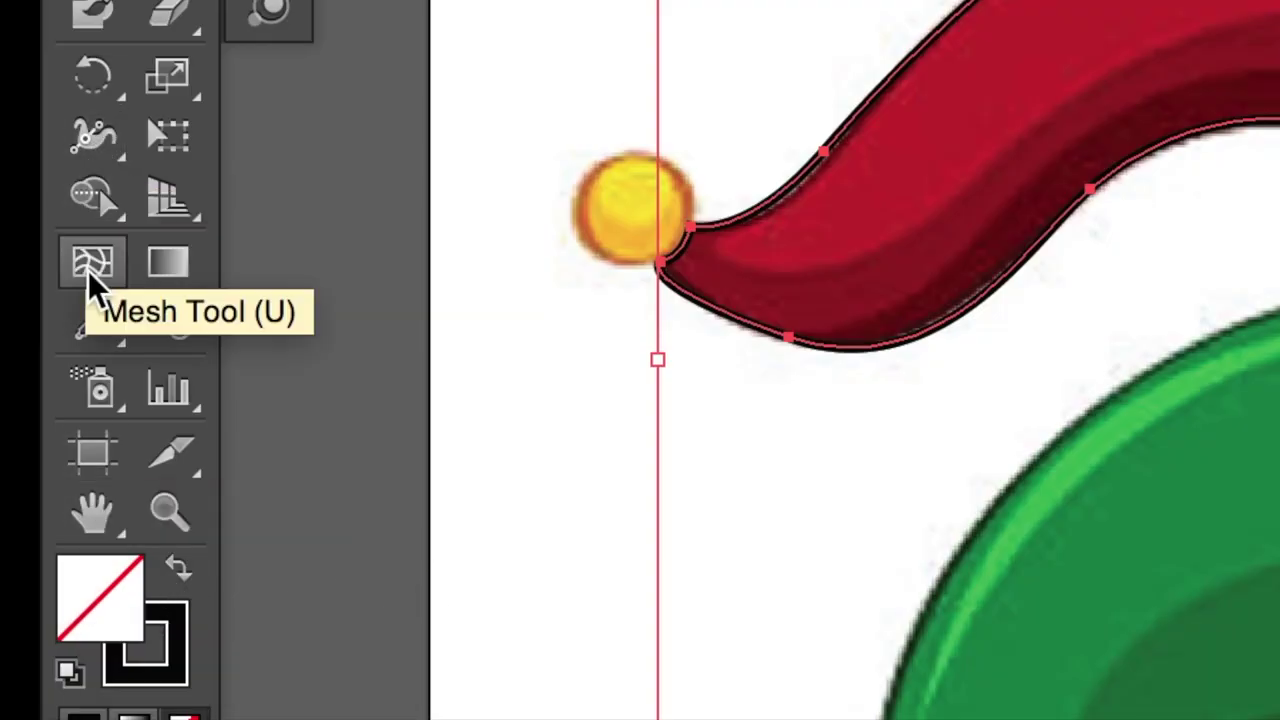
# Step: Fill the red flap path with red sampled from the original and give it a #000000 stroke
pyautogui.click(86, 330)
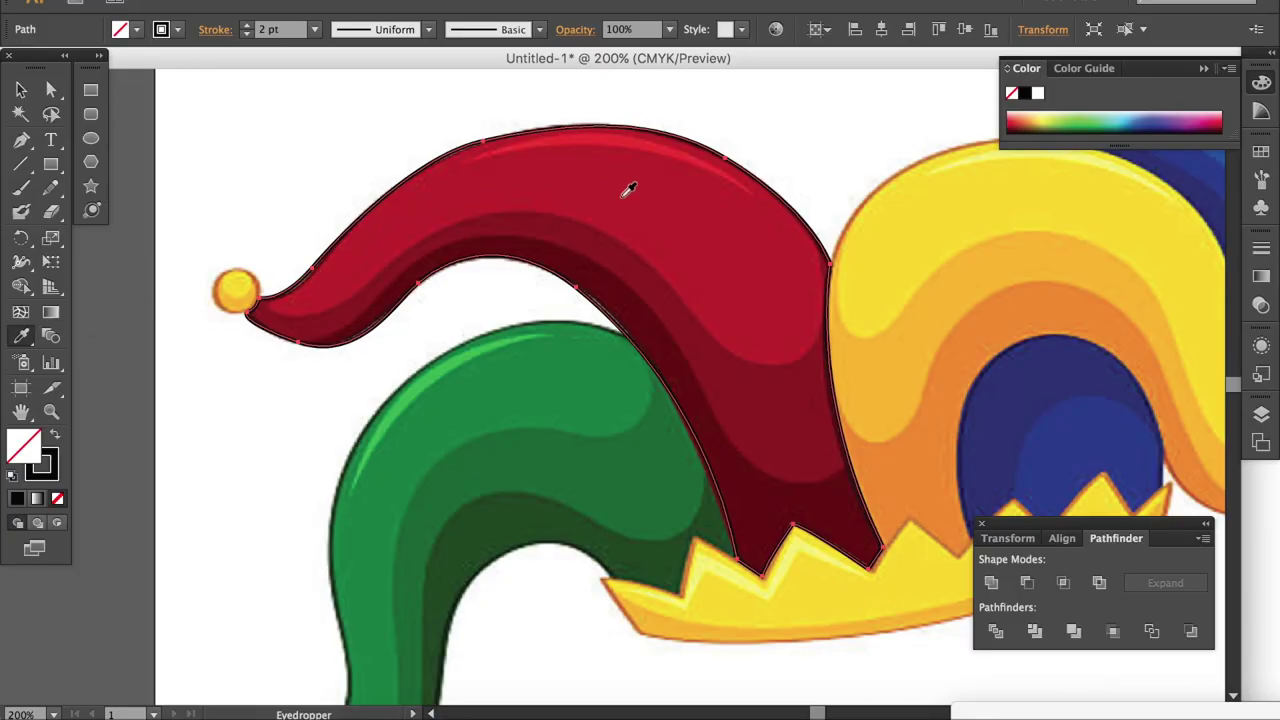
pyautogui.click(614, 202)
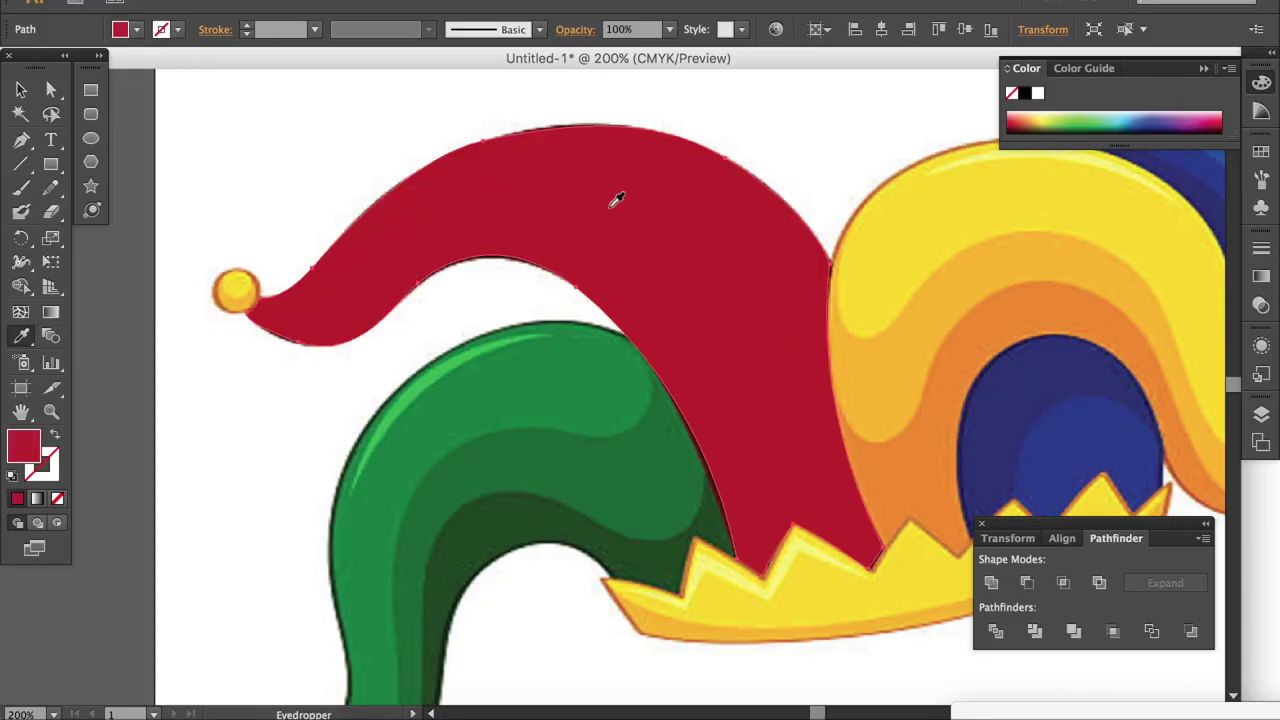
pyautogui.doubleClick(57, 470)
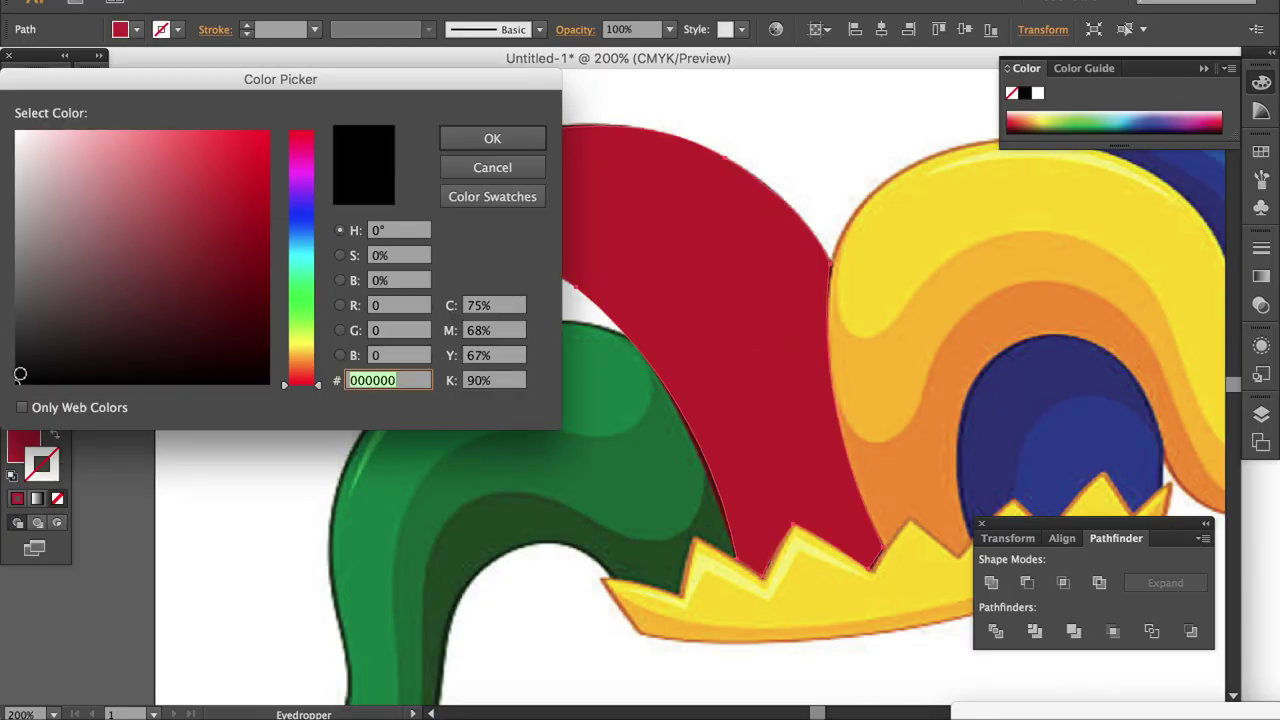
pyautogui.click(492, 142)
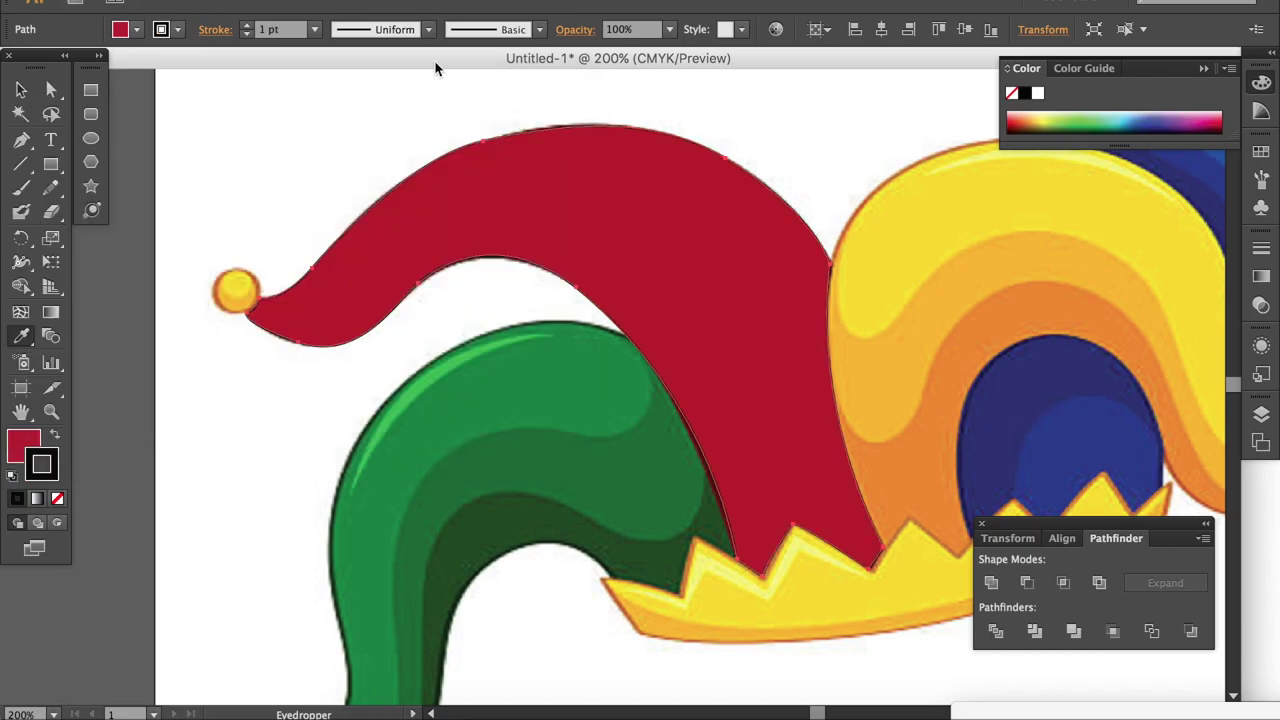
pyautogui.click(248, 27)
# Step: Pen-trace a closed outline around the yellow middle section, down to the red ball and arch
pyautogui.hotkey('ctrl', 'shift', 'a')
pyautogui.hscroll(5, 574, 209)
pyautogui.press('p')
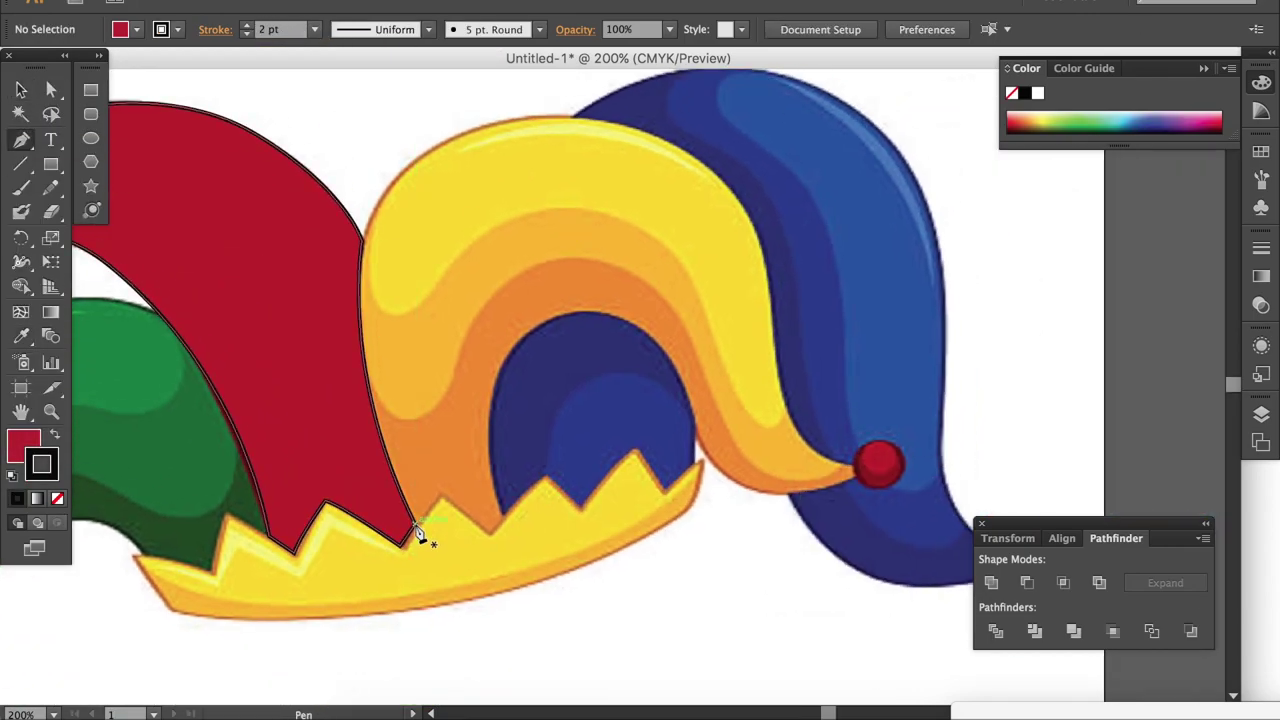
pyautogui.moveTo(423, 157); pyautogui.dragTo(560, 100)
pyautogui.scroll(-3, 558, 300)
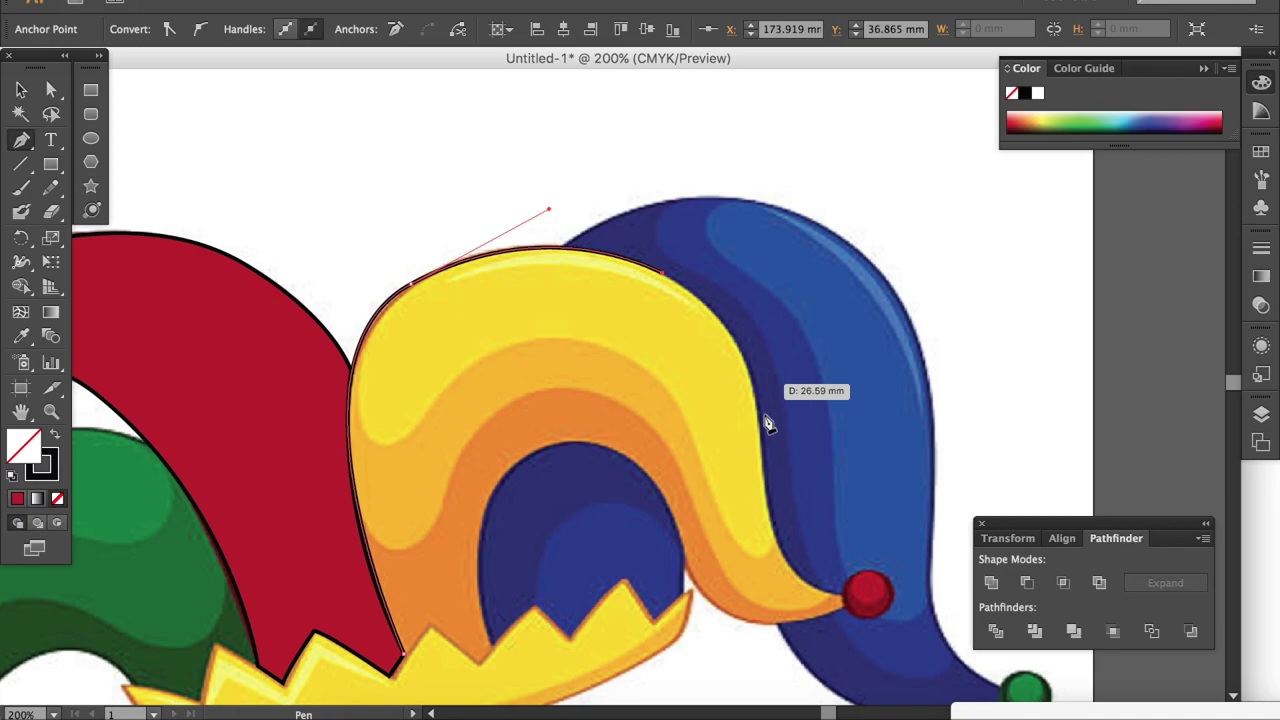
pyautogui.scroll(-5, 770, 450)
pyautogui.scroll(3, 700, 350)
pyautogui.moveTo(590, 143); pyautogui.dragTo(528, 128)
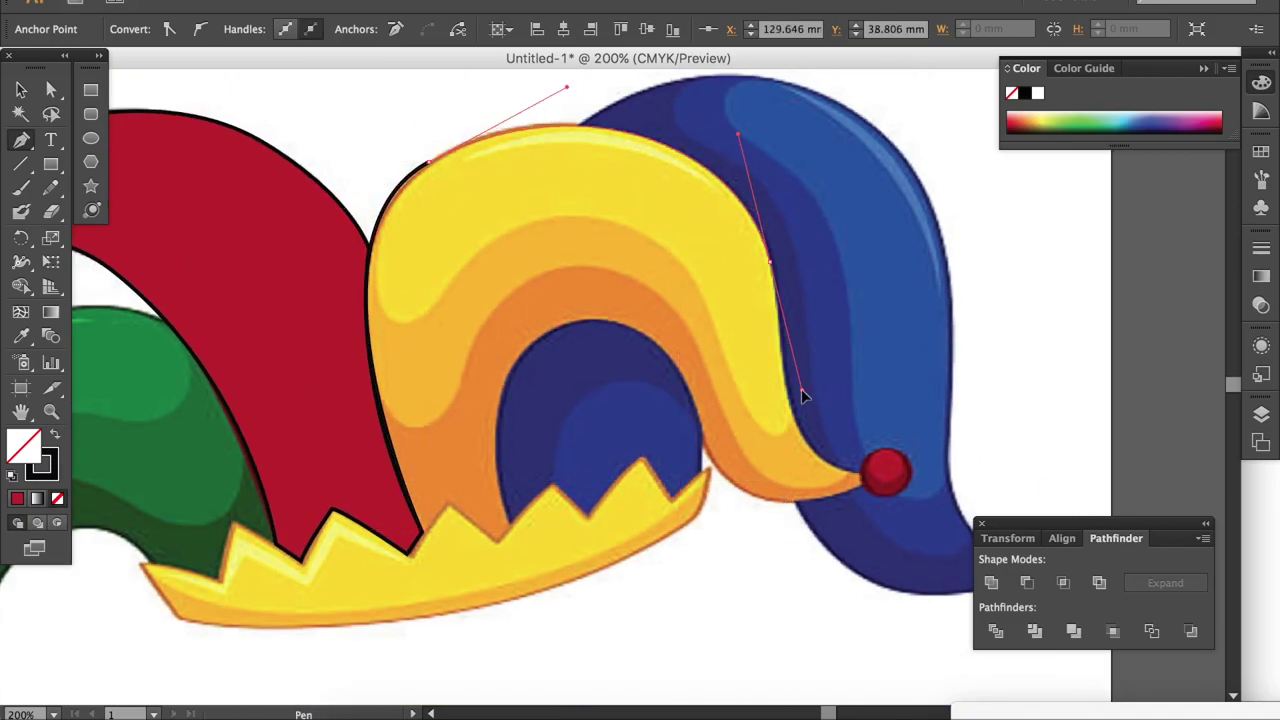
pyautogui.moveTo(858, 478); pyautogui.dragTo(868, 497)
pyautogui.moveTo(700, 430); pyautogui.dragTo(663, 317)
pyautogui.moveTo(574, 320); pyautogui.dragTo(520, 318)
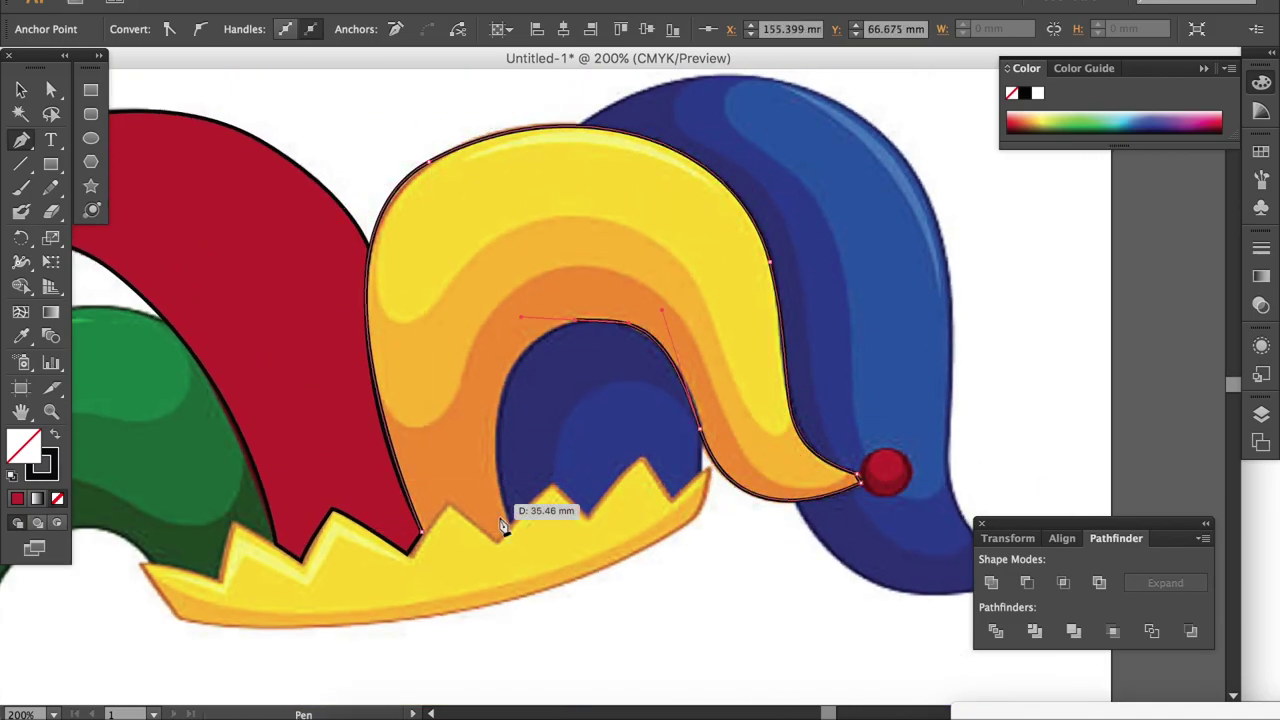
pyautogui.click(506, 370)
pyautogui.click(507, 521)
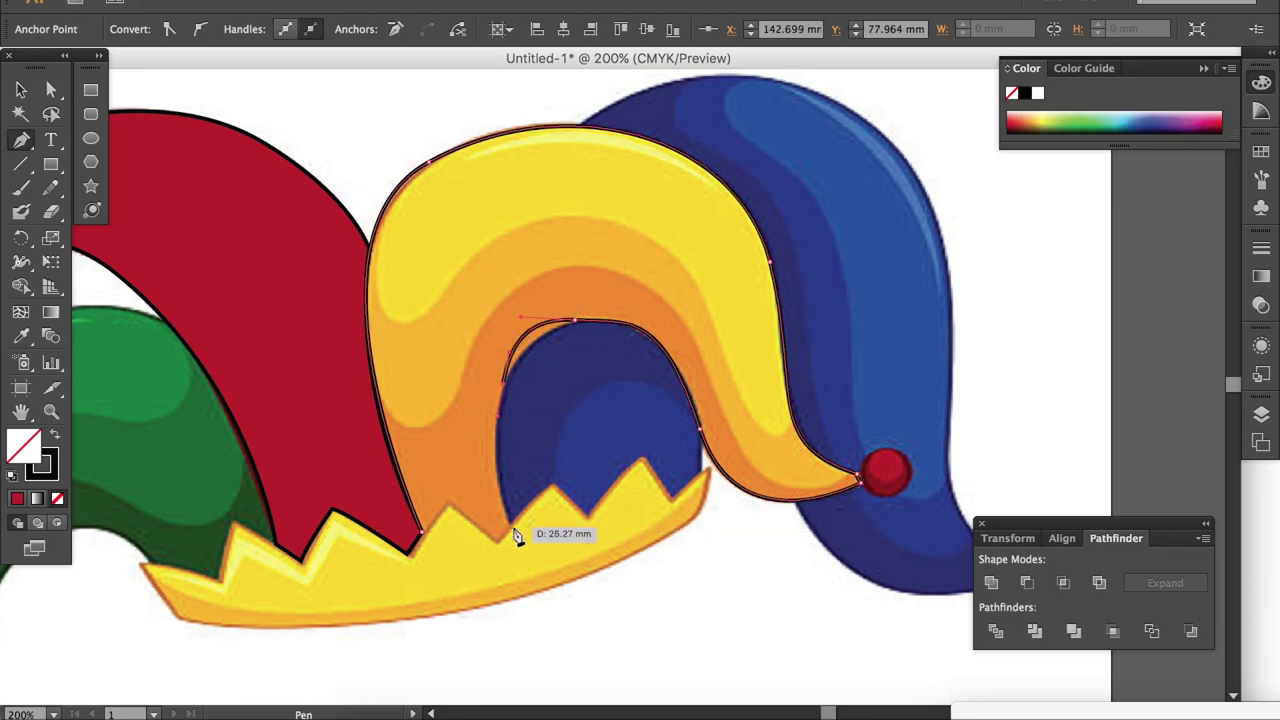
pyautogui.click(445, 500)
pyautogui.moveTo(430, 160); pyautogui.dragTo(291, 236)
# Step: Check the yellow trace by toggling Layer 1, then fill it with the sampled orange-yellow
pyautogui.click(677, 334)
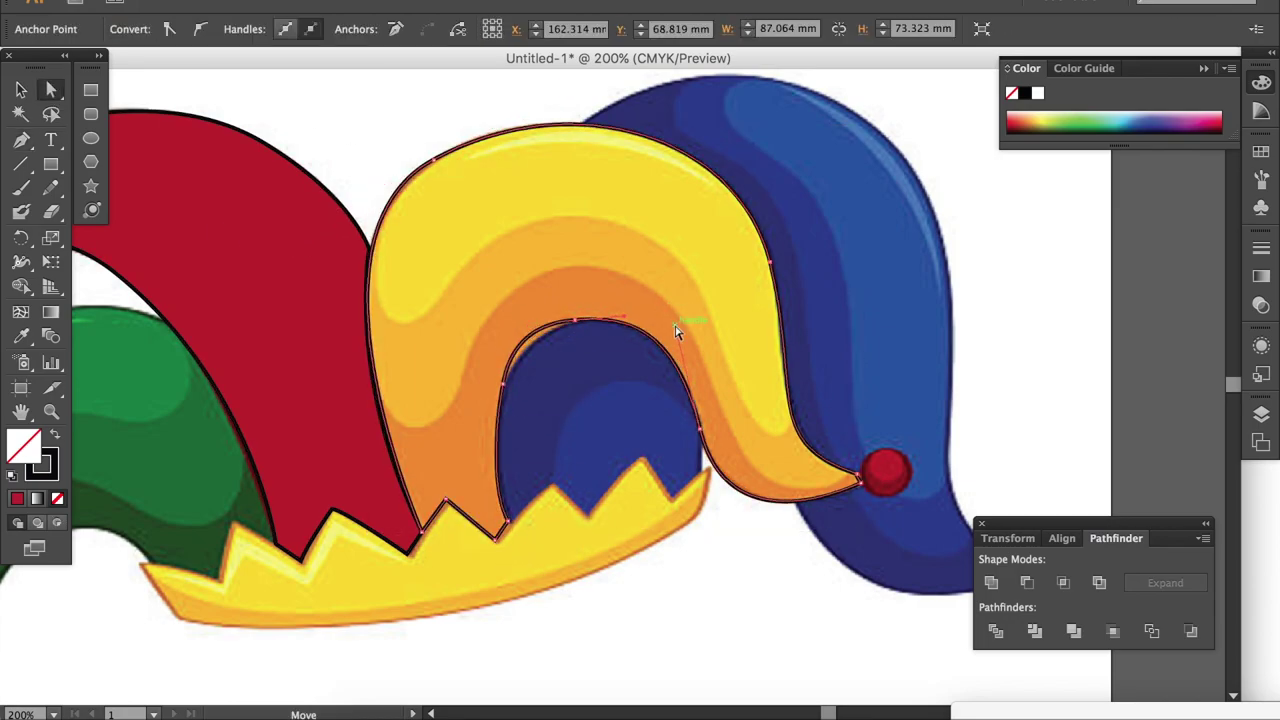
pyautogui.click(1068, 325)
pyautogui.click(1261, 413)
pyautogui.click(1016, 446)
pyautogui.click(21, 336)
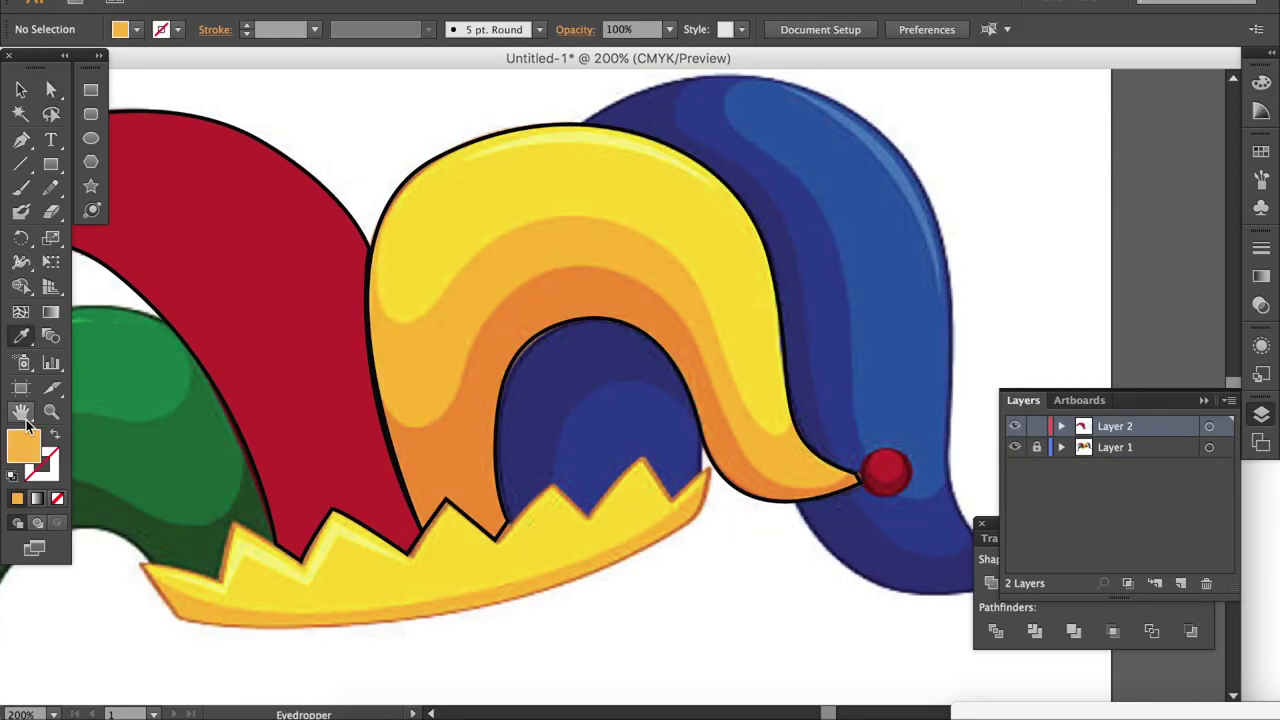
pyautogui.click(600, 265)
pyautogui.click(1261, 413)
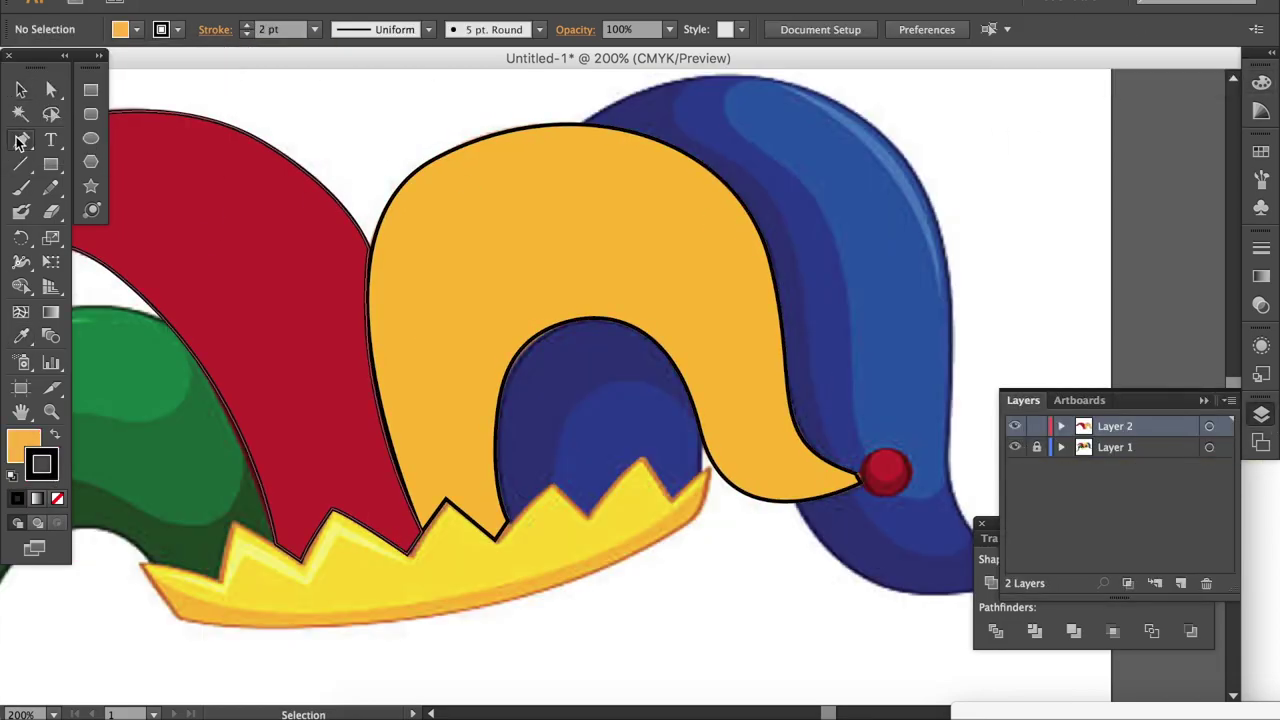
# Step: Pen-trace a closed outline around the blue right-hand section down to the green ball
pyautogui.press('p')
pyautogui.hscroll(5, 600, 400)
pyautogui.click(1261, 413)
pyautogui.moveTo(512, 118); pyautogui.dragTo(926, 135)
pyautogui.moveTo(745, 345); pyautogui.dragTo(749, 491)
pyautogui.moveTo(812, 602); pyautogui.dragTo(905, 617)
pyautogui.click(812, 603)
pyautogui.moveTo(612, 578); pyautogui.dragTo(543, 486)
pyautogui.click(572, 437)
pyautogui.click(487, 440)
pyautogui.click(446, 518)
# Step: Adjust the top anchor's curve handles on the blue outline for a smoother curve
pyautogui.press('a')
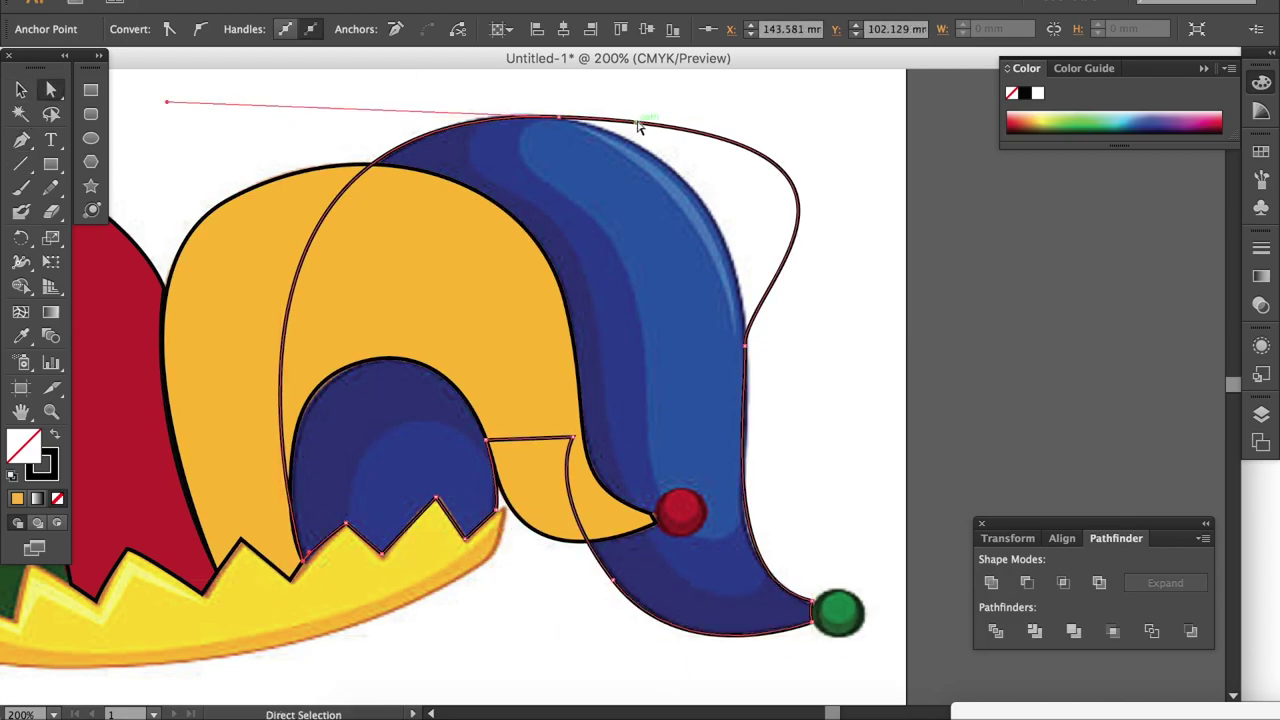
pyautogui.moveTo(634, 129); pyautogui.dragTo(210, 120)
pyautogui.moveTo(640, 145); pyautogui.dragTo(749, 171)
pyautogui.scroll(3, 749, 171)
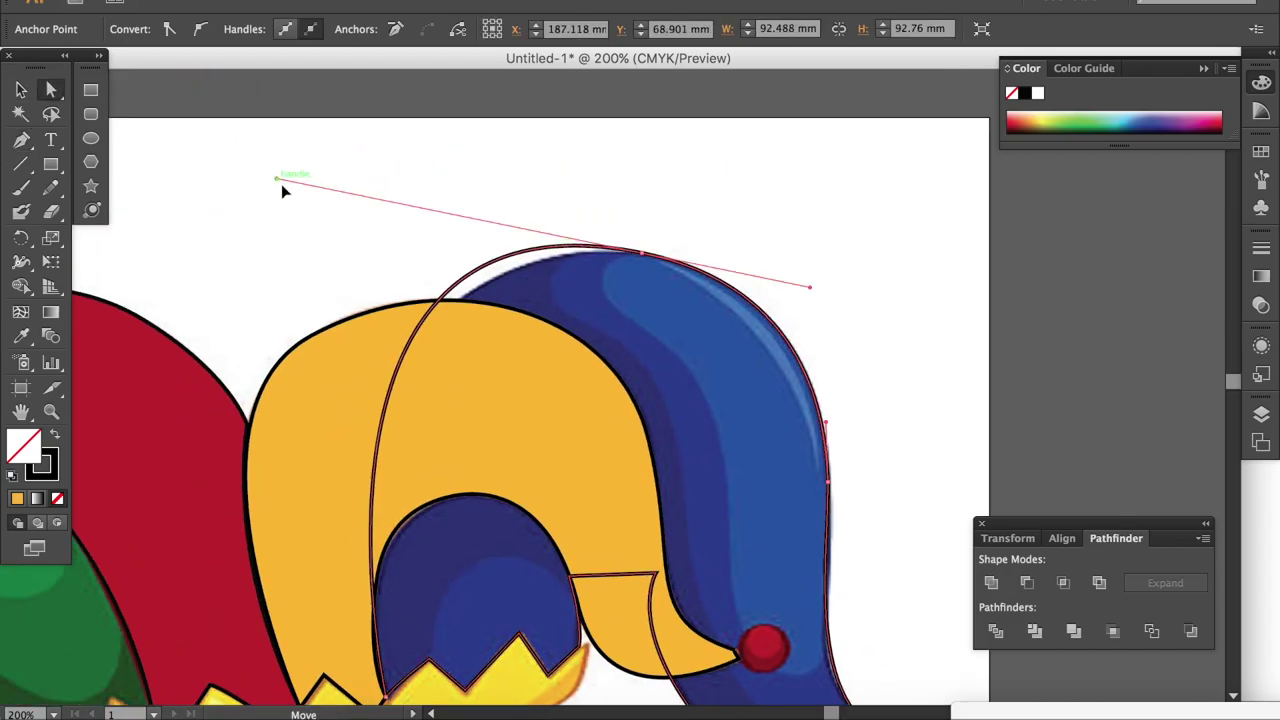
# Step: Fill the blue shape with the sampled navy blue and send it behind the orange section
pyautogui.press('p')
pyautogui.scroll(-3, 381, 619)
pyautogui.press('i')
pyautogui.click(650, 300)
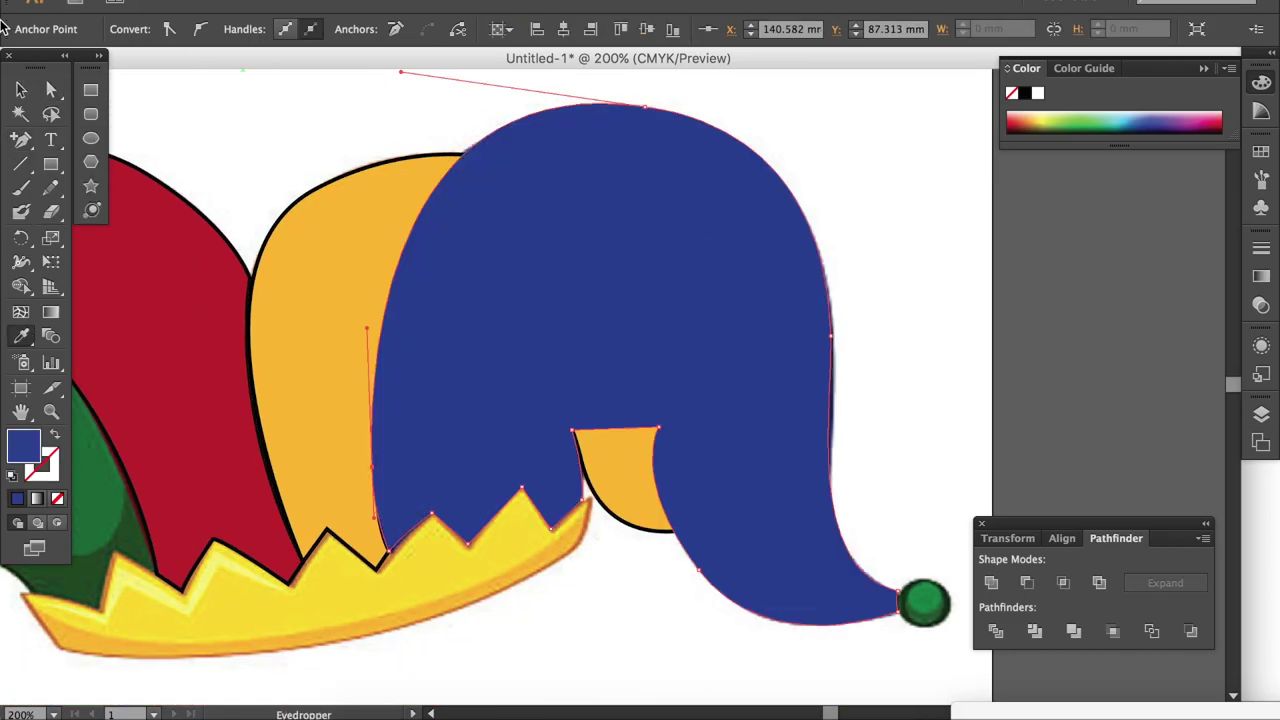
pyautogui.press('v')
pyautogui.hotkey('ctrl', 'shift', '[')
pyautogui.click(937, 369)
pyautogui.click(1261, 413)
pyautogui.hscroll(-10, 600, 380)
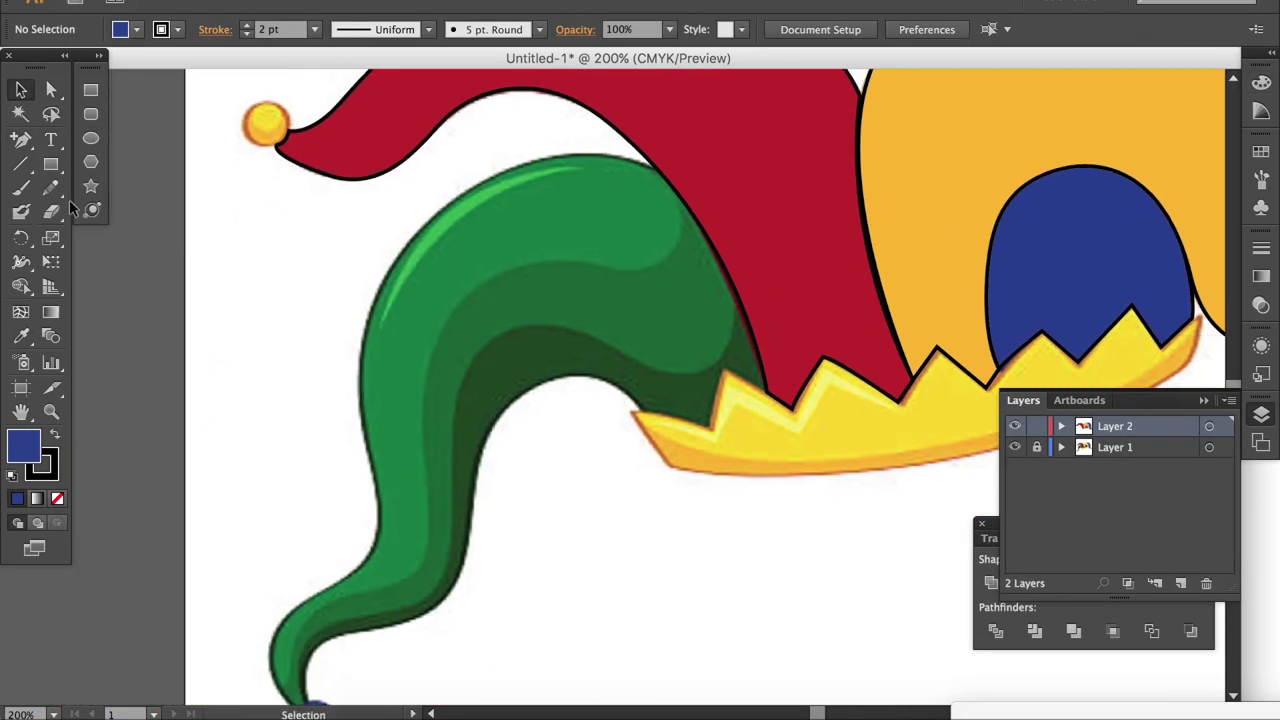
# Step: Pen-trace a closed outline around the curled green tail and its tip
pyautogui.press('p')
pyautogui.scroll(5, 660, 465)
pyautogui.scroll(-5, 660, 465)
pyautogui.click(376, 287)
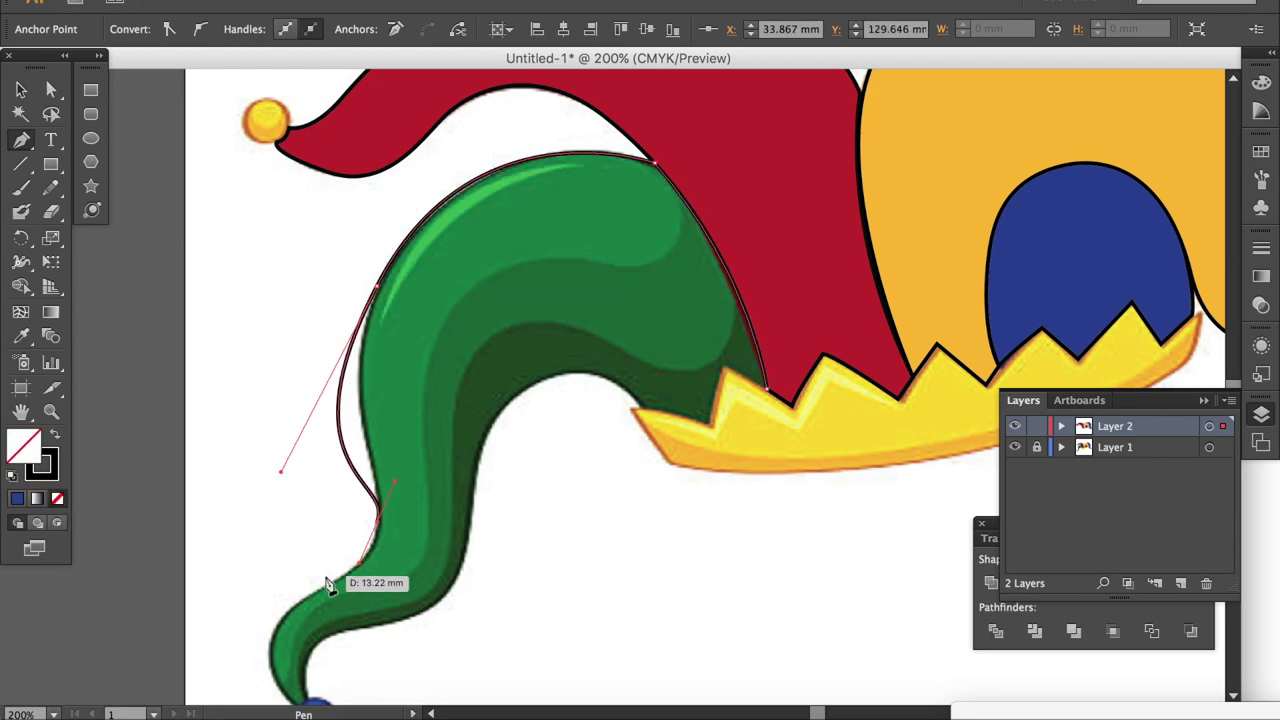
pyautogui.moveTo(365, 423); pyautogui.dragTo(378, 490)
pyautogui.click(237, 629)
pyautogui.scroll(-3, 260, 600)
pyautogui.click(309, 486)
pyautogui.click(441, 362)
pyautogui.moveTo(522, 216); pyautogui.dragTo(580, 197)
pyautogui.click(709, 222)
# Step: Fill the tail shape with flat green from the Color Picker and deselect it
pyautogui.press('v')
pyautogui.scroll(2, 480, 380)
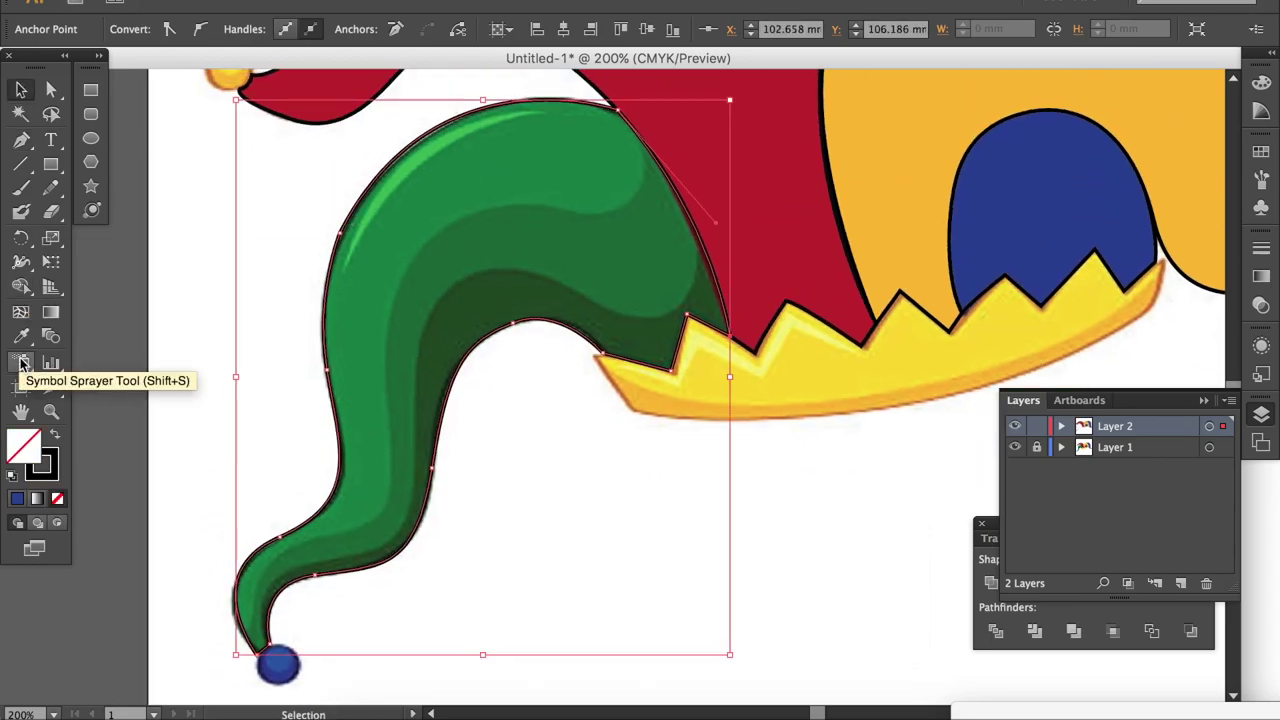
pyautogui.doubleClick(23, 442)
pyautogui.click(491, 137)
pyautogui.click(128, 330)
pyautogui.moveTo(655, 274); pyautogui.dragTo(852, 439)
# Step: Pen-trace a closed zig-zag path along the crown teeth with no fill
pyautogui.press('p')
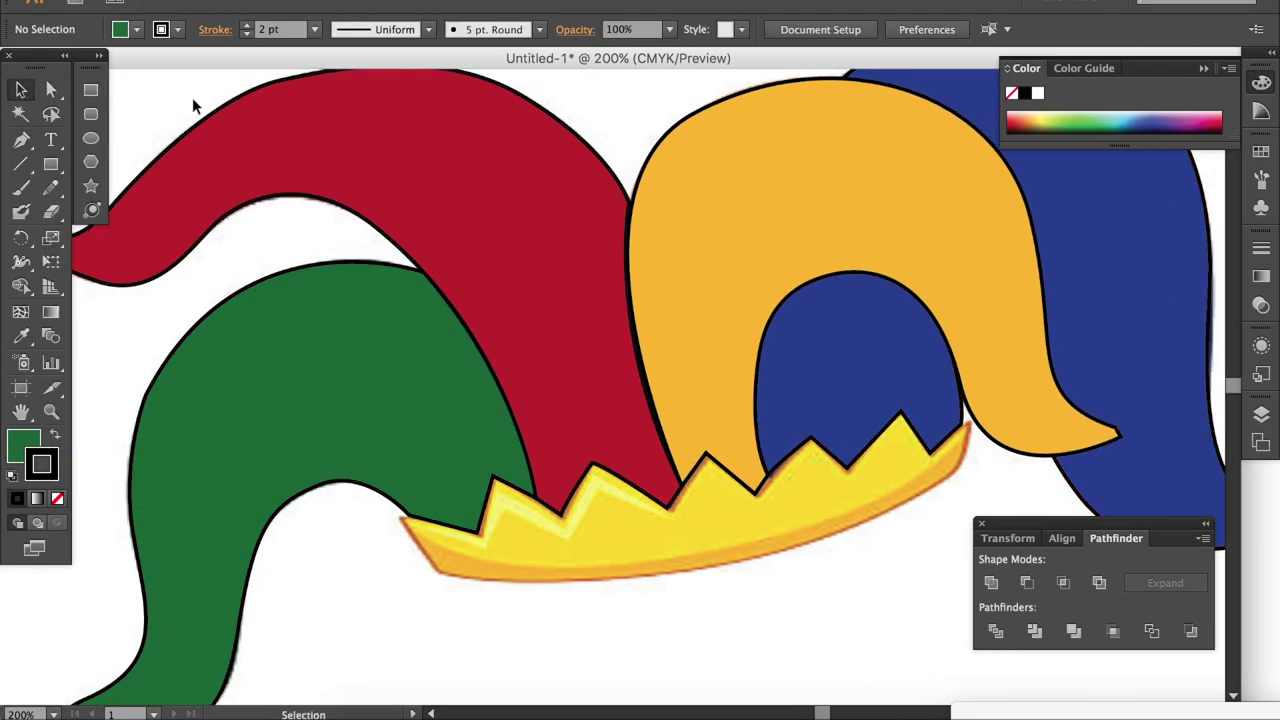
pyautogui.press('F7')
pyautogui.click(398, 521)
pyautogui.click(492, 478)
pyautogui.click(594, 464)
pyautogui.click(706, 455)
pyautogui.click(810, 440)
pyautogui.click(968, 425)
pyautogui.press('/')
pyautogui.hscroll(3, 640, 400)
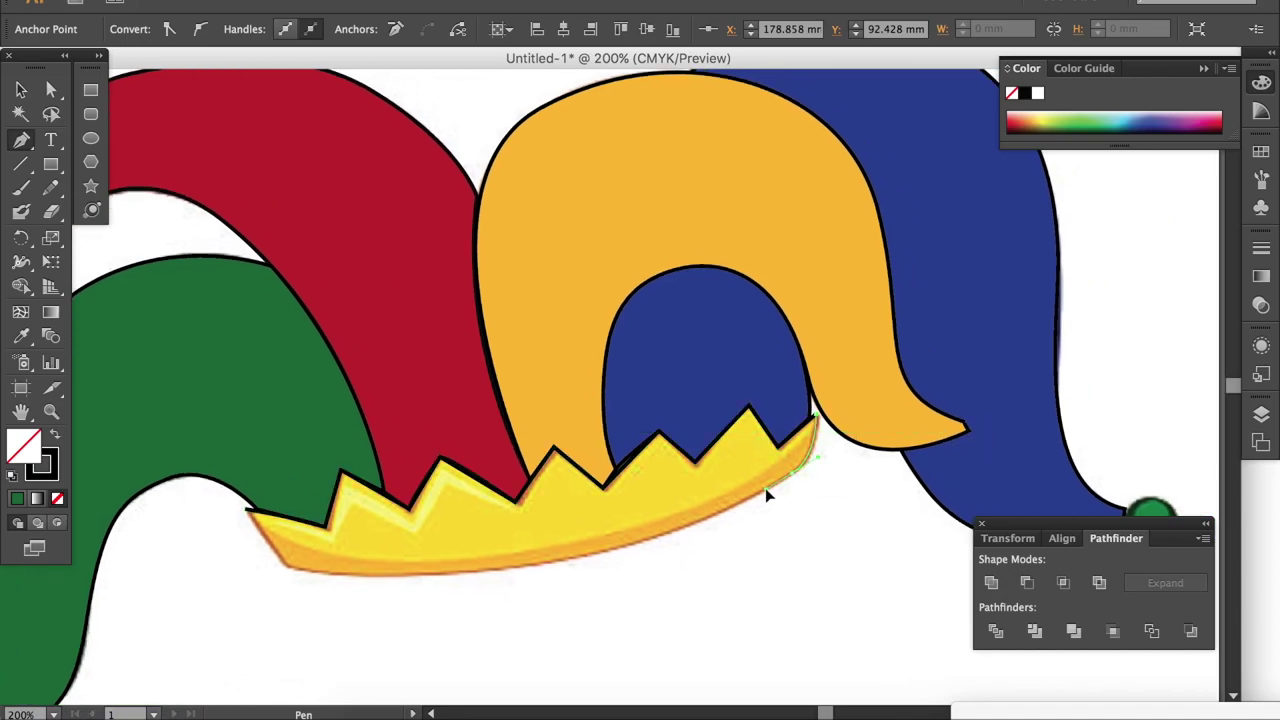
pyautogui.hscroll(-5, 640, 400)
pyautogui.click(538, 512)
pyautogui.hscroll(3, 640, 400)
# Step: Fill the crown band yellow via the Color Picker and lock the reference image layer
pyautogui.doubleClick(24, 444)
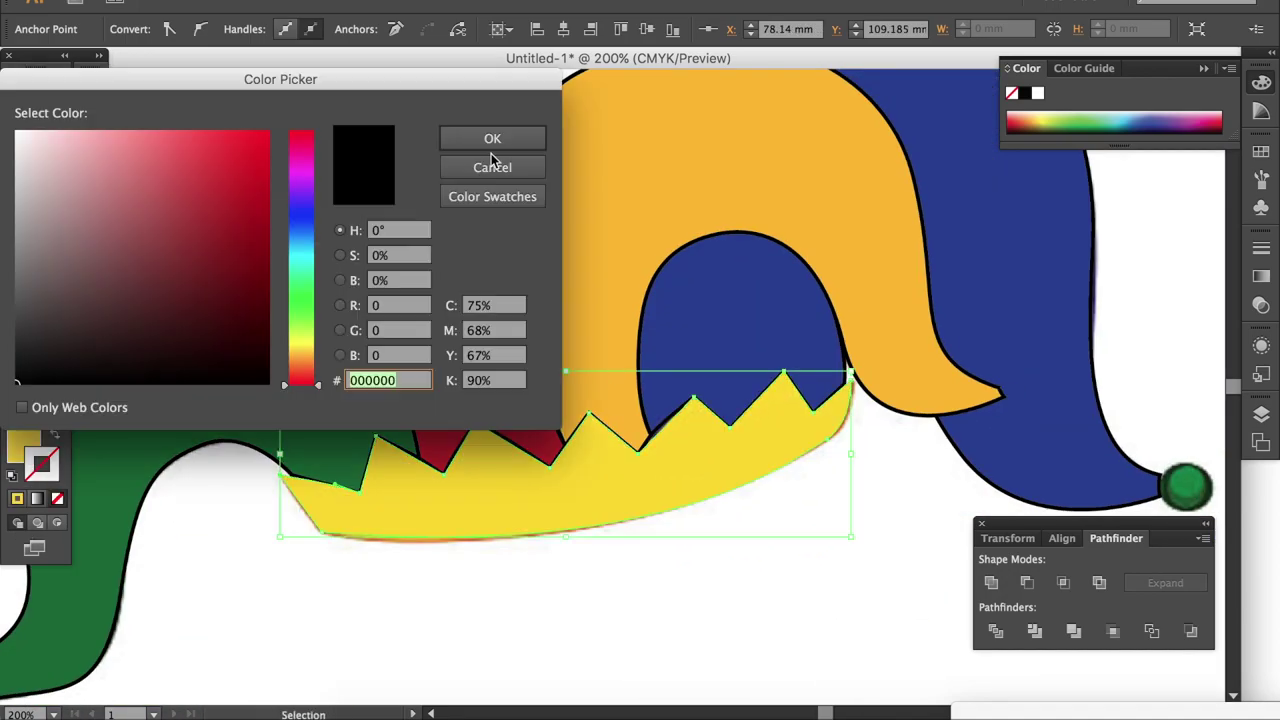
pyautogui.click(494, 134)
pyautogui.hotkey('ctrl', 'shift', 'a')
pyautogui.press('F7')
pyautogui.click(1036, 468)
pyautogui.click(1036, 447)
pyautogui.click(663, 446)
pyautogui.press('a')
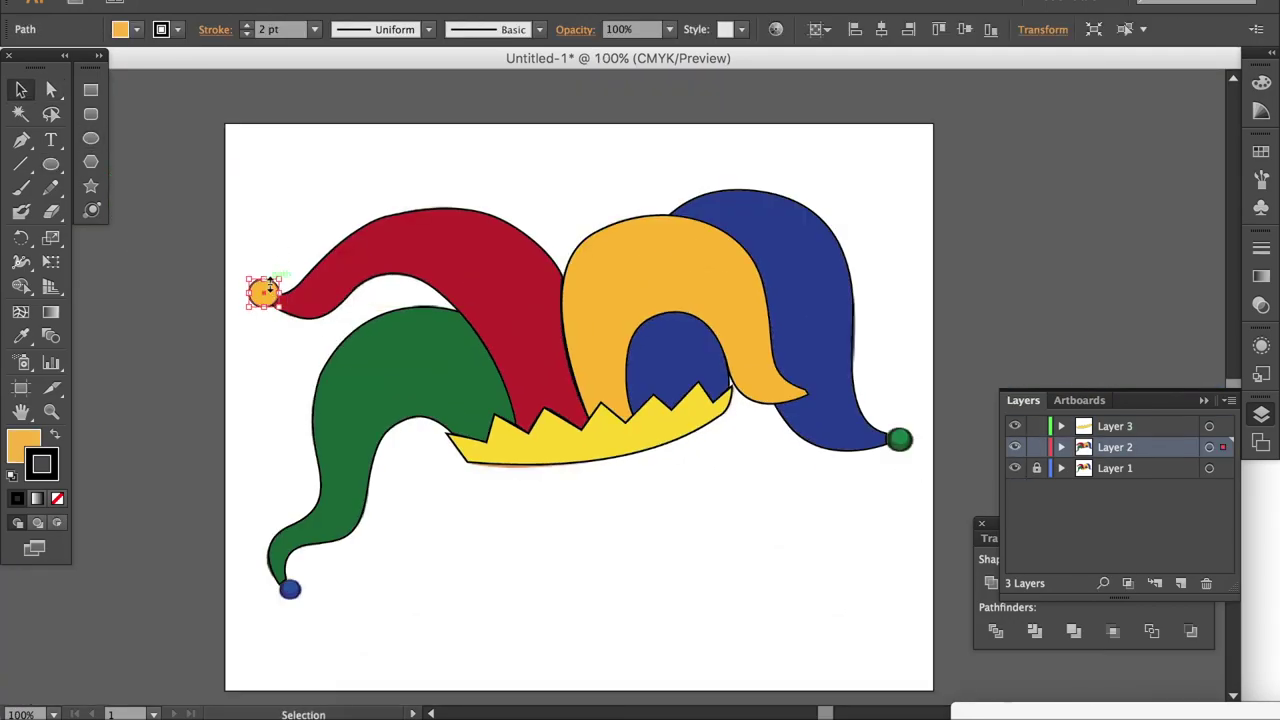
# Step: Copy the yellow bell to the green tail's tip as a new blue bell
pyautogui.click(265, 291)
pyautogui.hotkey('ctrl', '=')
pyautogui.moveTo(870, 472); pyautogui.dragTo(765, 418)
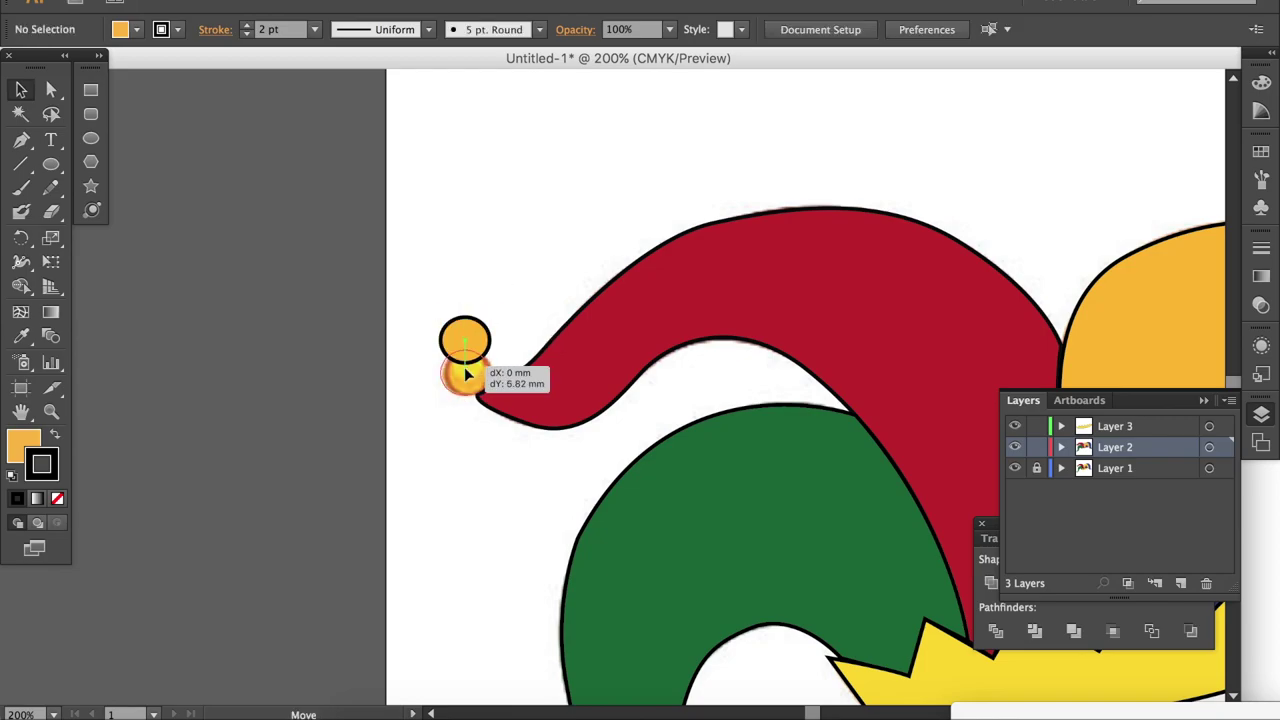
pyautogui.moveTo(462, 370); pyautogui.dragTo(455, 680)
pyautogui.hscroll(10, 557, 239)
# Step: Make the right hat's end bell green, compare with the reference, then hide the reference layer
pyautogui.click(883, 397)
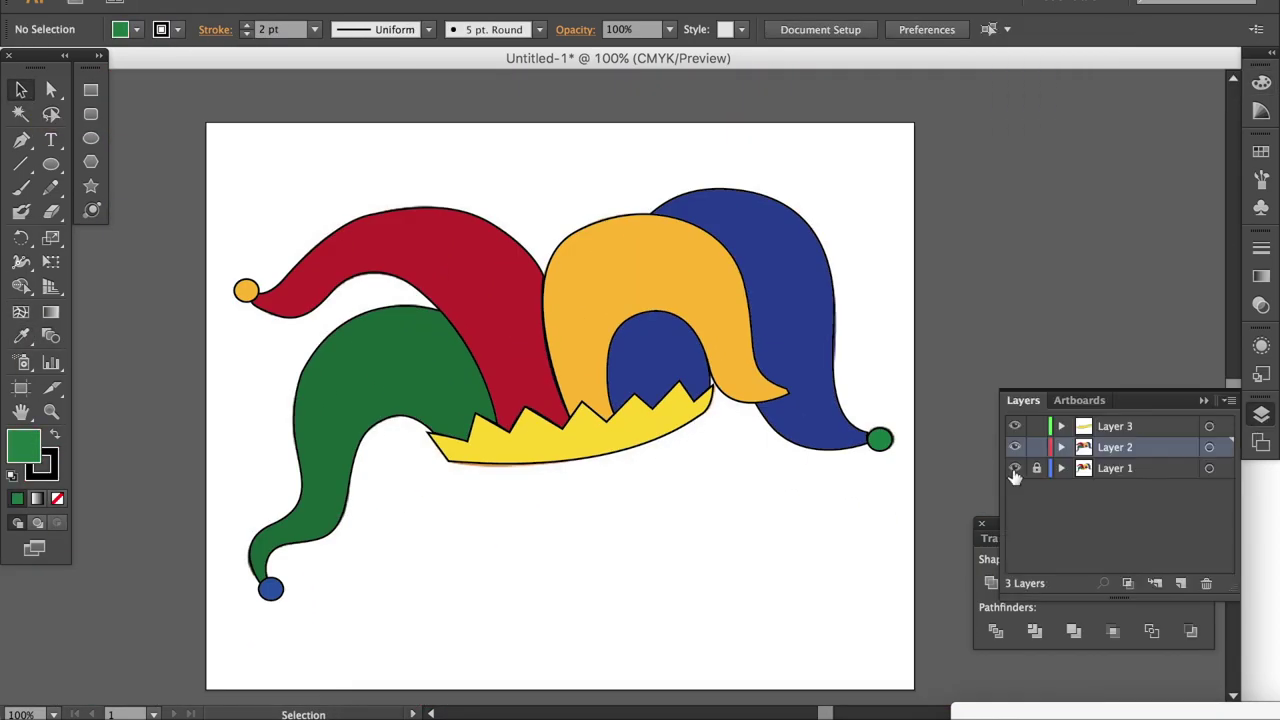
pyautogui.moveTo(1015, 426); pyautogui.dragTo(1018, 452)
pyautogui.click(1018, 452)
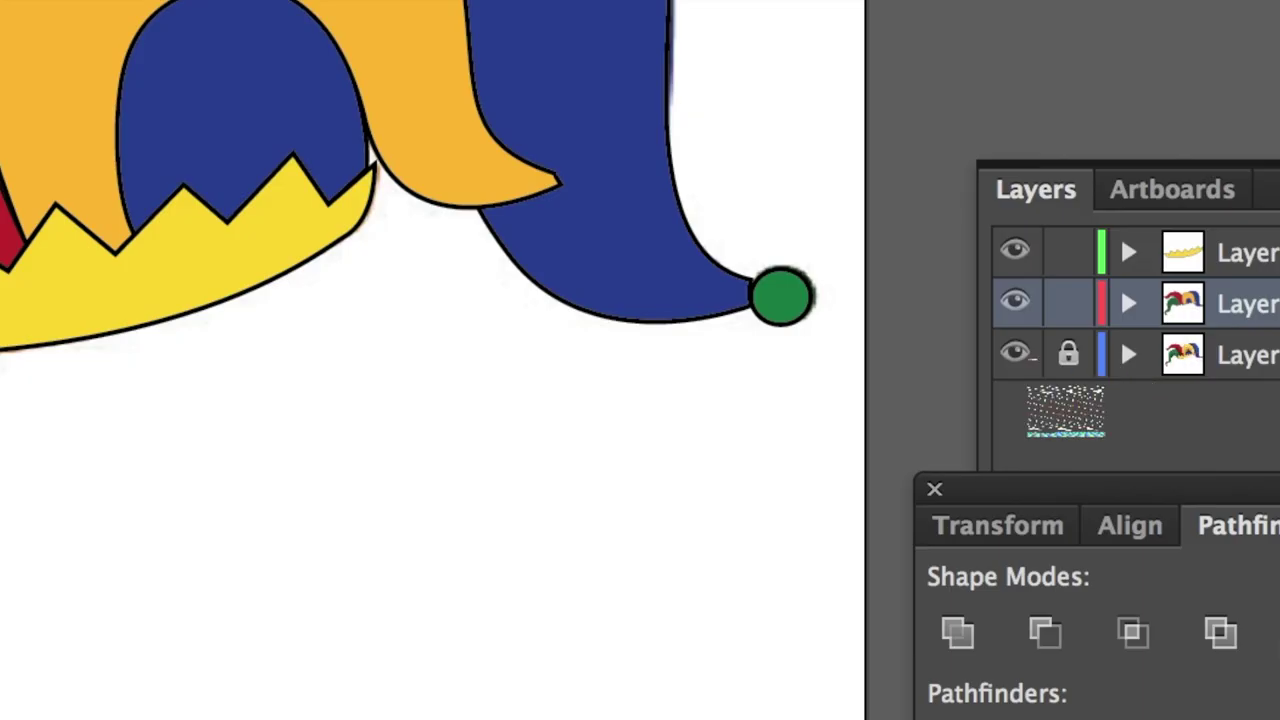
pyautogui.click(1156, 511)
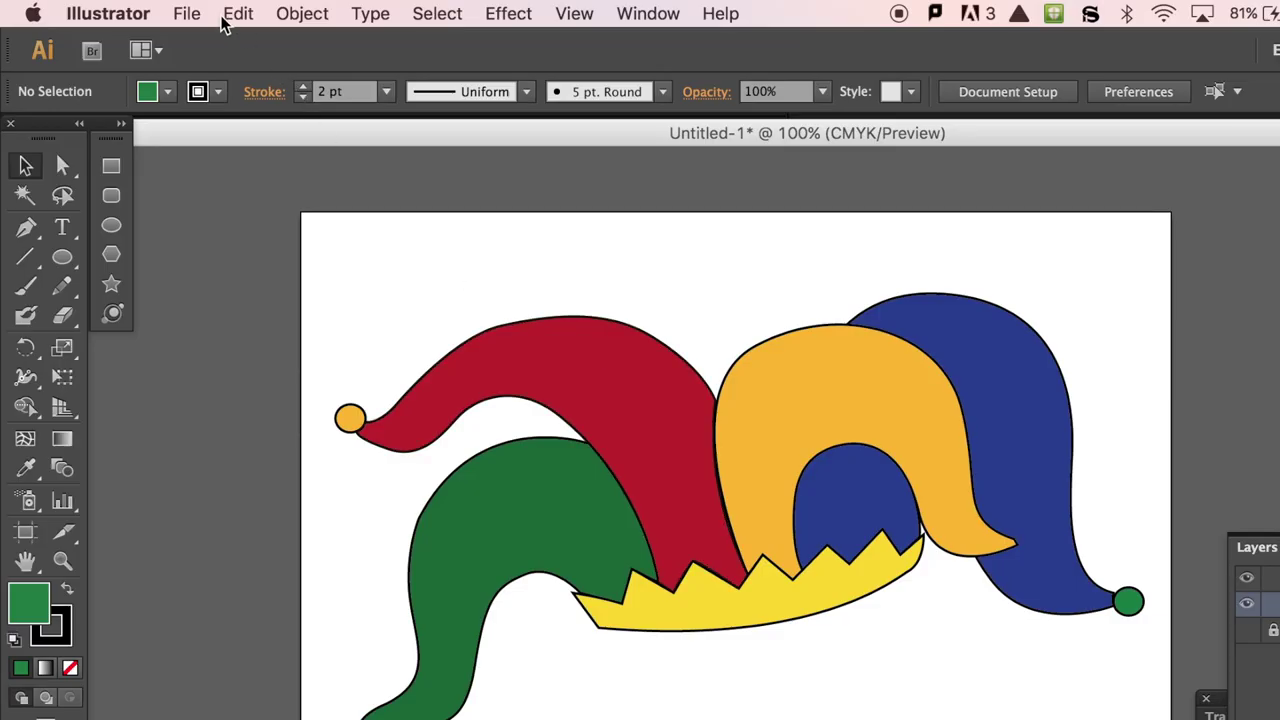
# Step: Export the hat artwork as 'jester hat' PNG at 600 ppi with transparent background
pyautogui.click(190, 14)
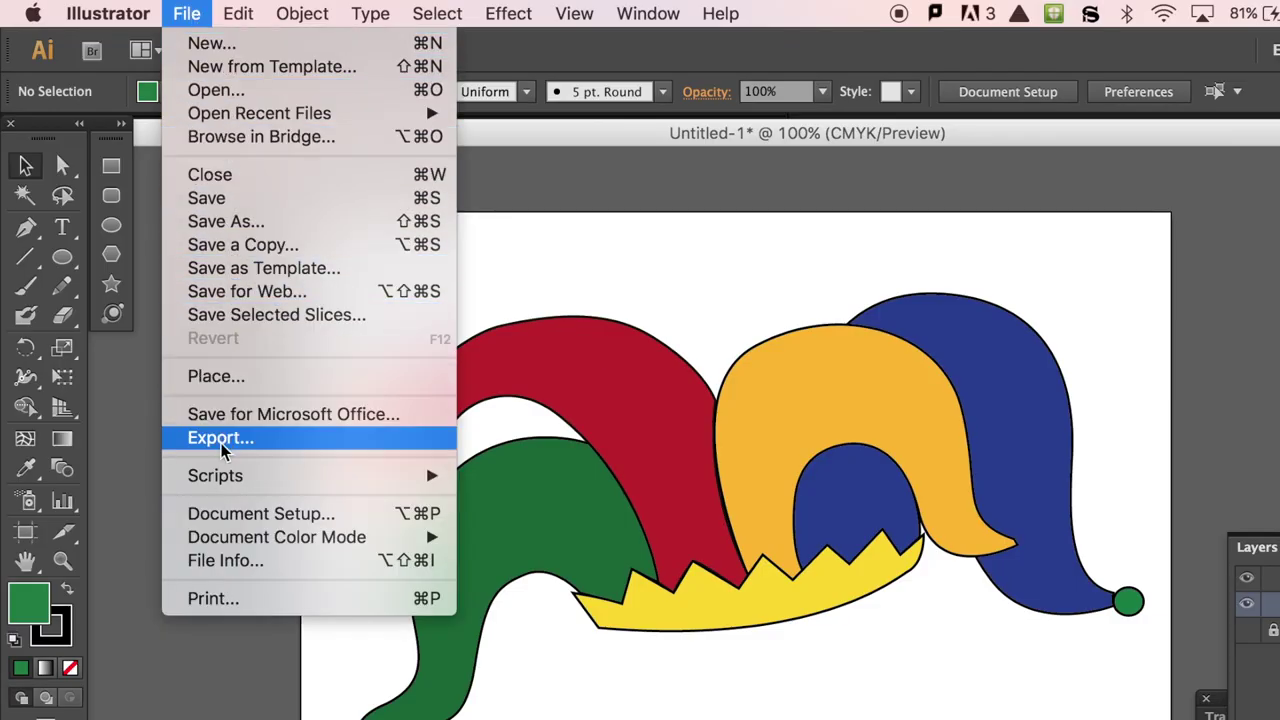
pyautogui.click(222, 439)
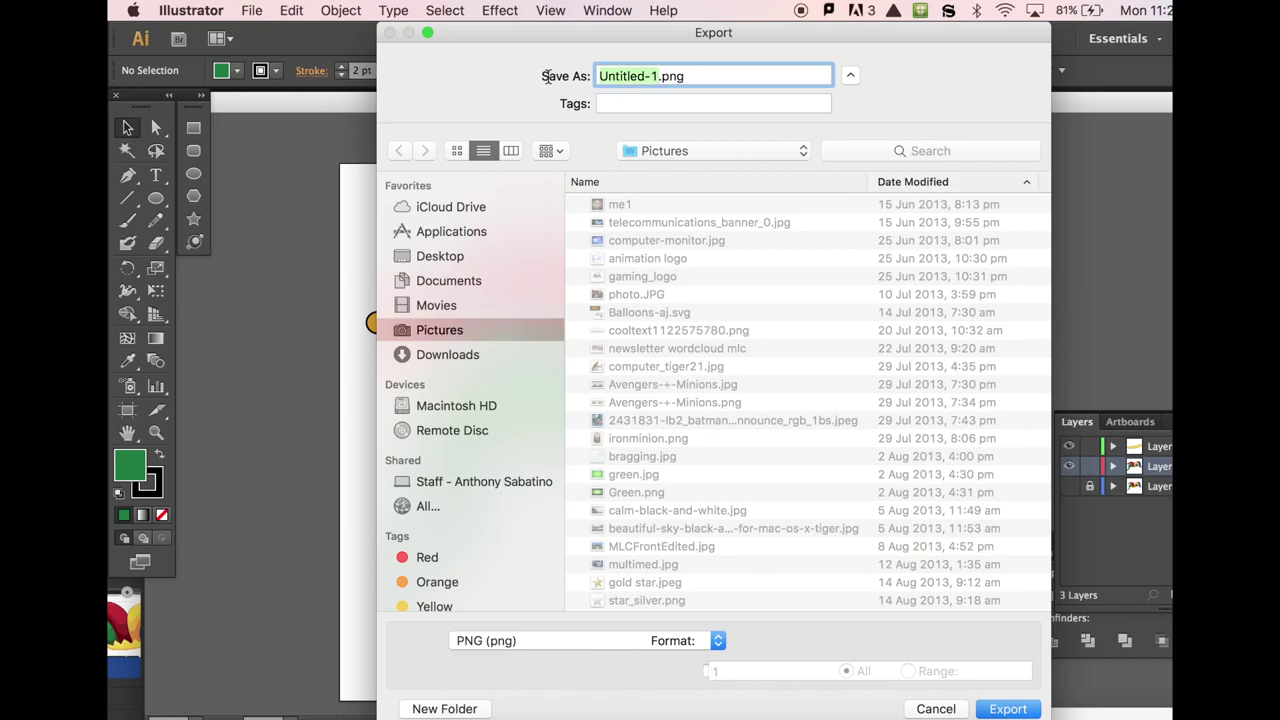
pyautogui.press('Return')
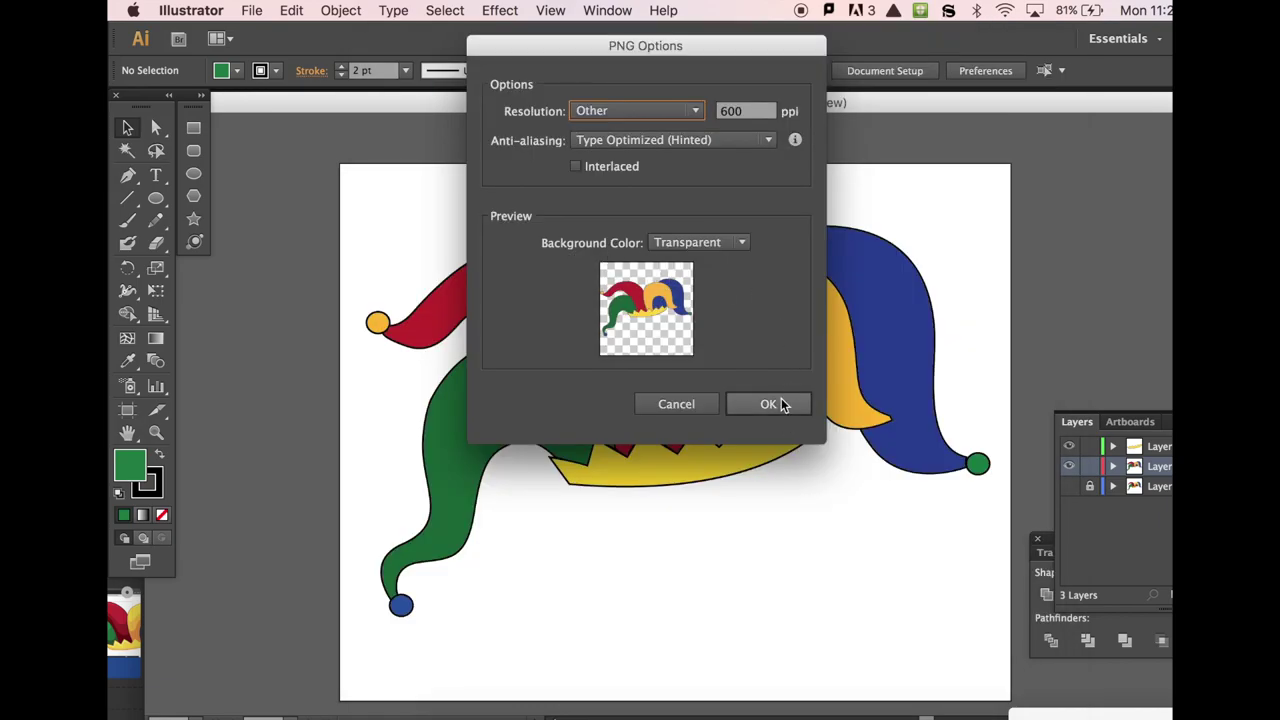
pyautogui.click(783, 404)
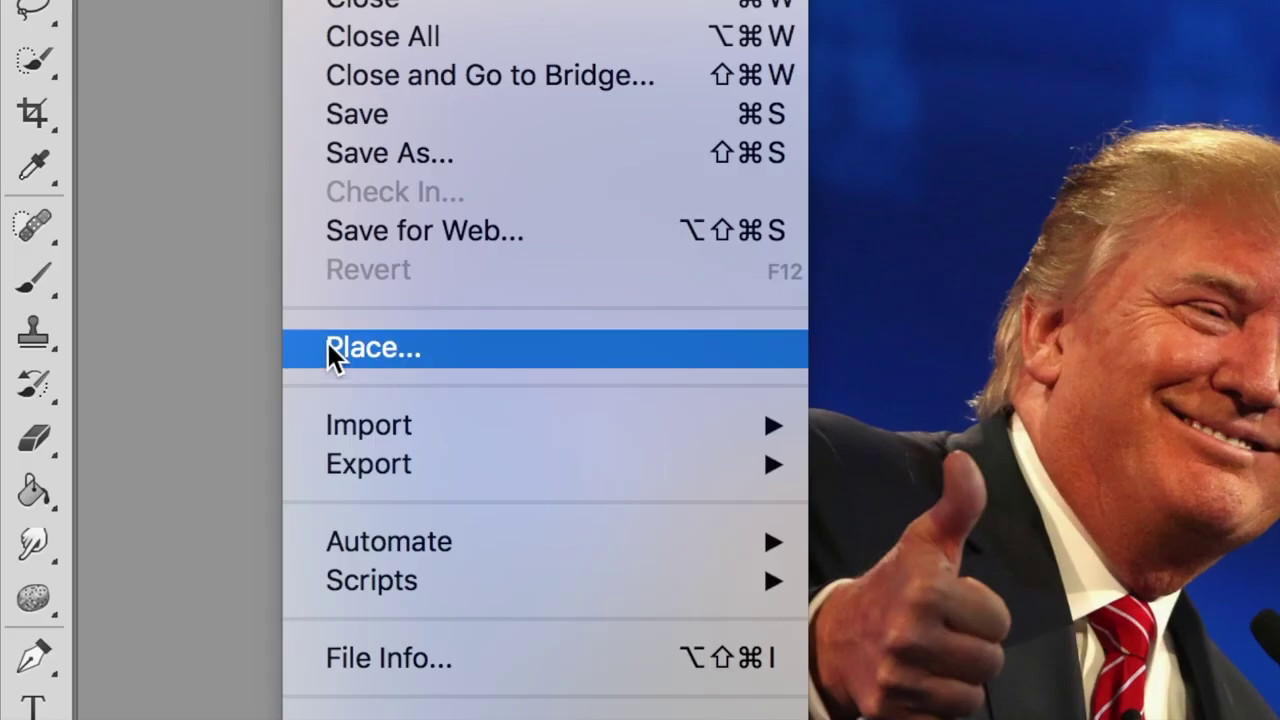
# Step: Place jester hat.png into the photo, enlarged to about 196% and moved onto the man's head
pyautogui.click(370, 344)
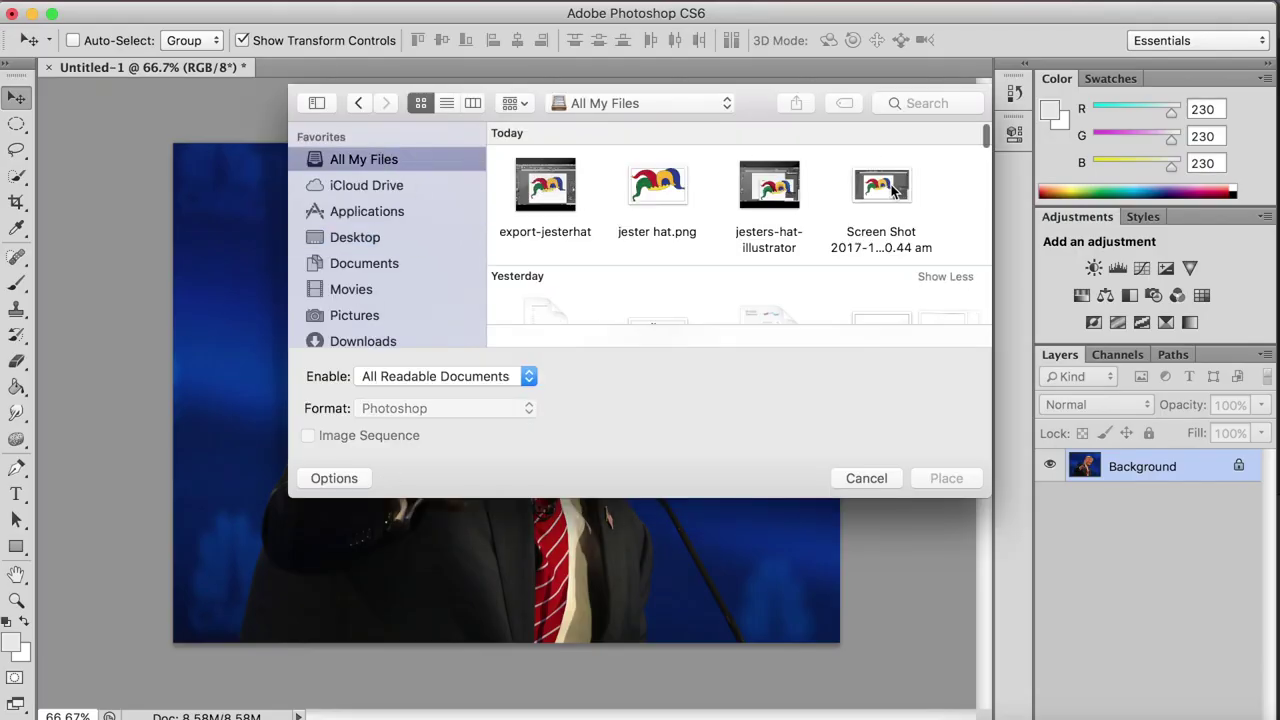
pyautogui.doubleClick(656, 192)
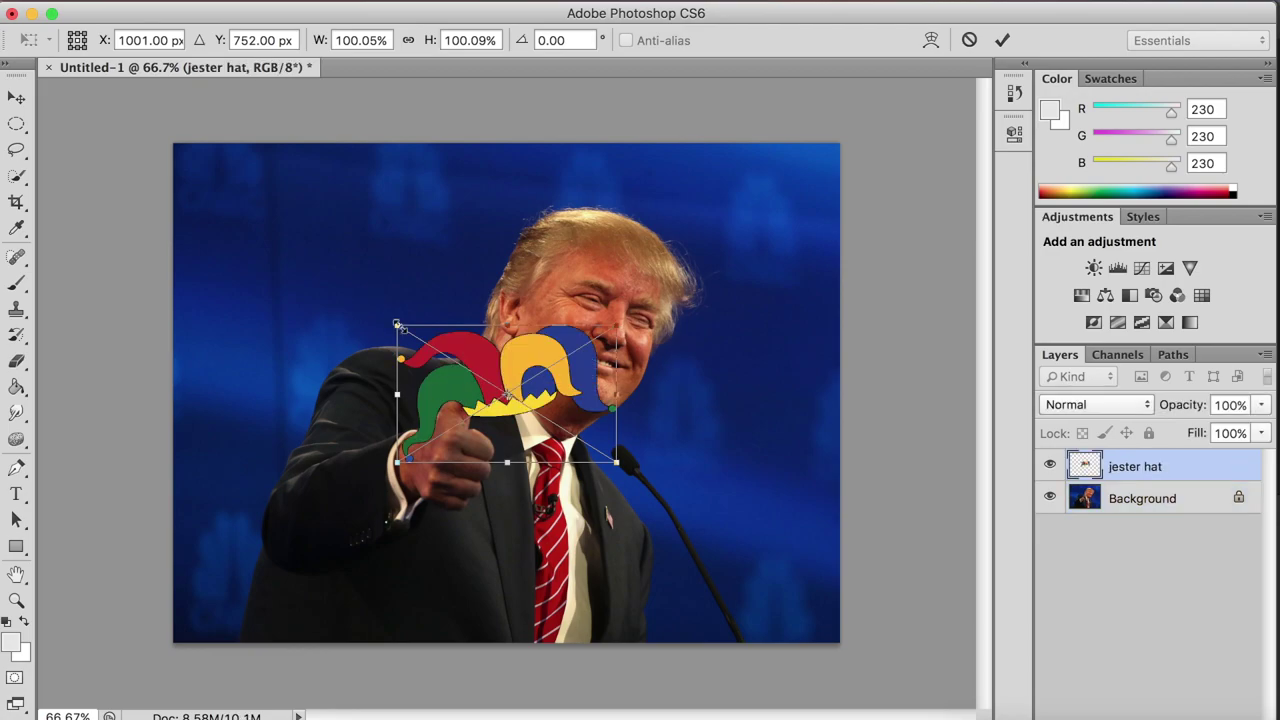
pyautogui.moveTo(397, 325); pyautogui.dragTo(186, 193)
pyautogui.moveTo(268, 319)
pyautogui.mouseDown()
pyautogui.moveTo(474, 230)
pyautogui.moveTo(450, 223)
pyautogui.mouseUp()
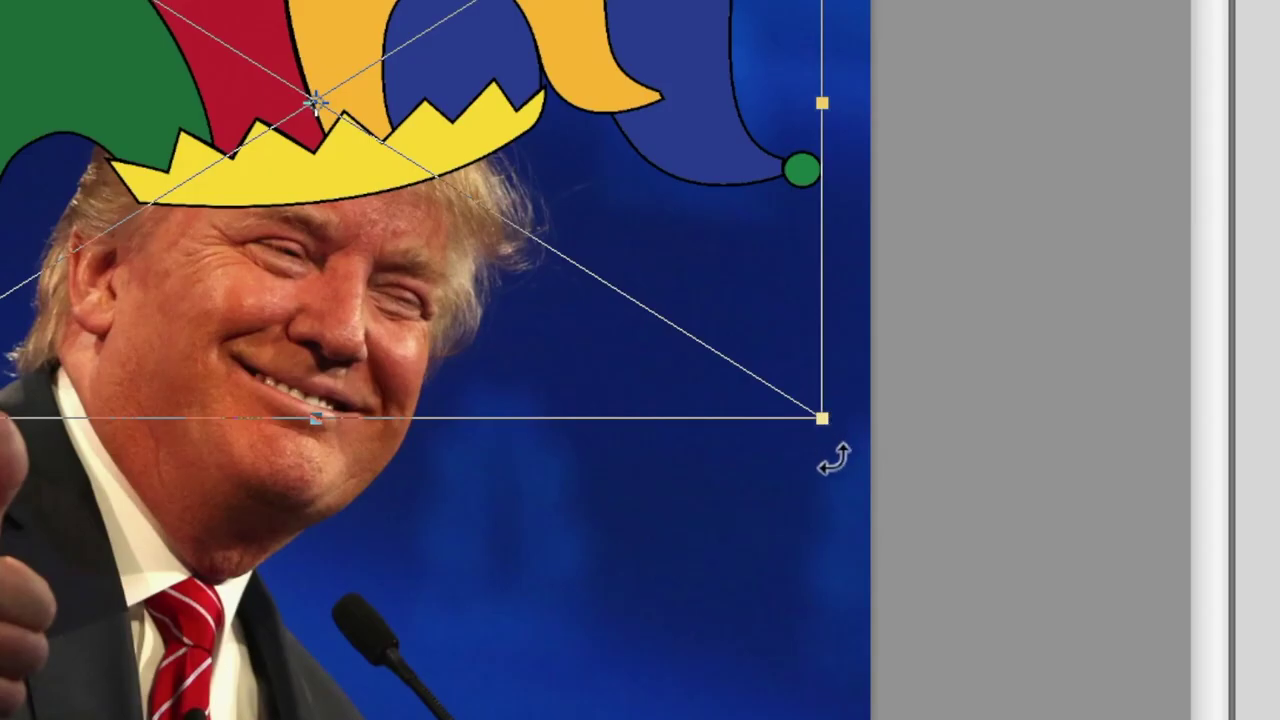
# Step: Tilt the hat about 15.6° to sit on the head and commit the placement
pyautogui.moveTo(834, 458); pyautogui.dragTo(686, 543)
pyautogui.click(16, 98)
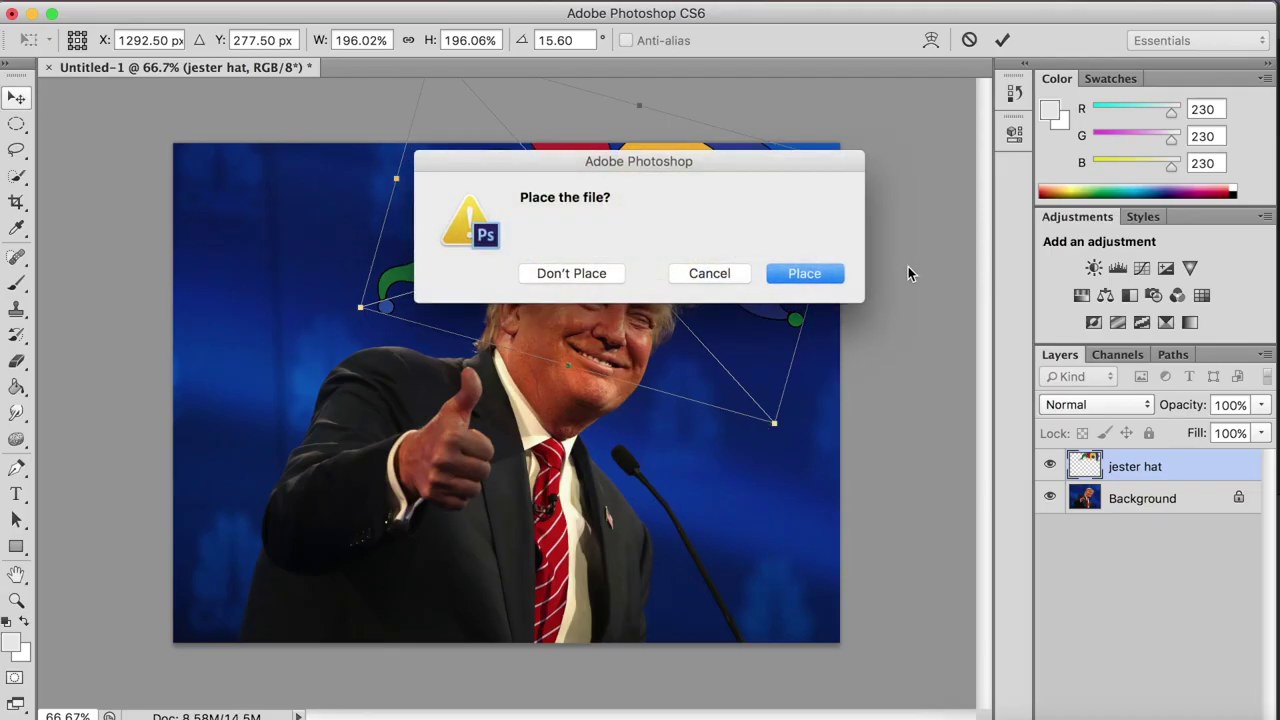
pyautogui.press('Return')
pyautogui.click(251, 16)
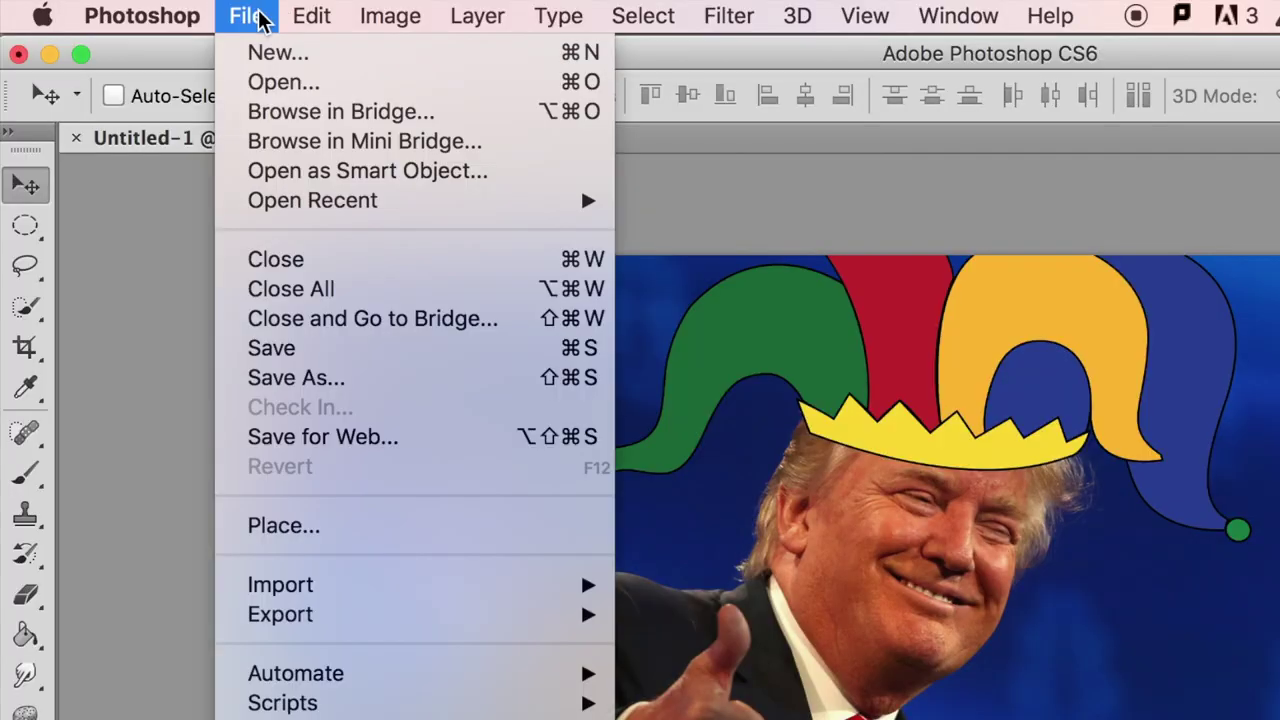
# Step: Save the composite as trump-jester.jpg on the Desktop at JPEG quality 12 (Maximum)
pyautogui.press('super+shift+s')
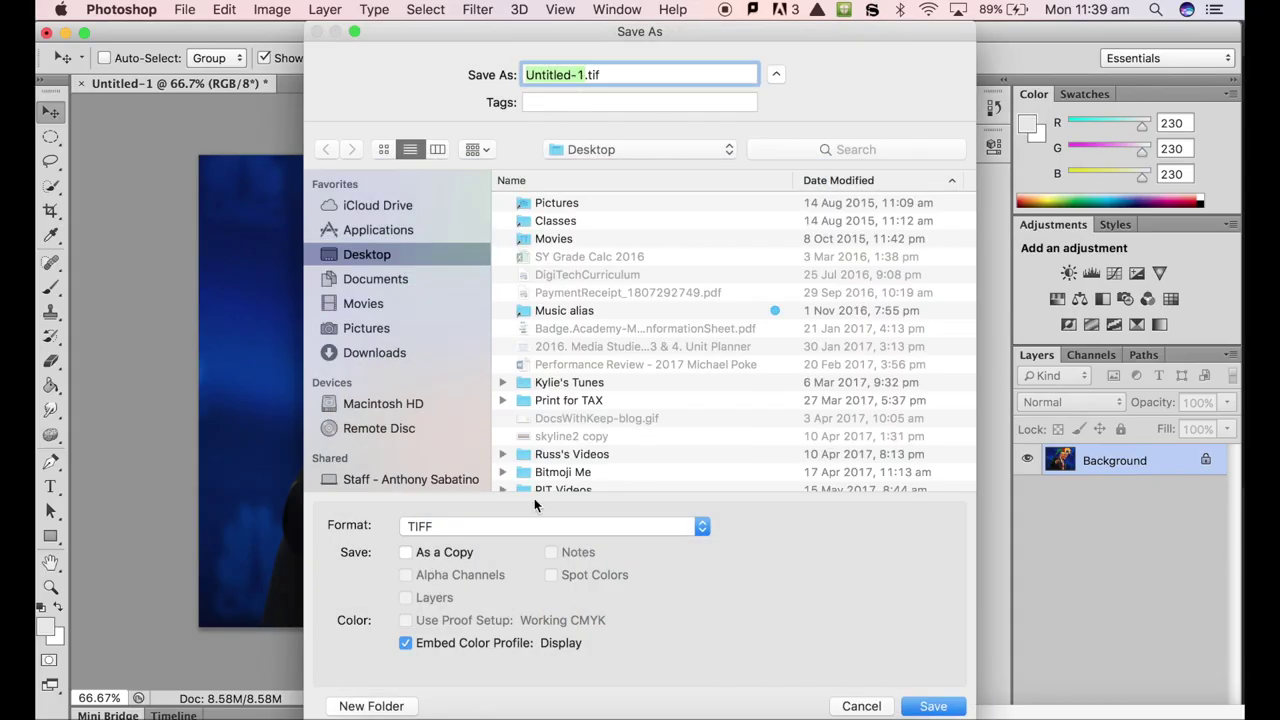
pyautogui.click(640, 526)
pyautogui.click(365, 306)
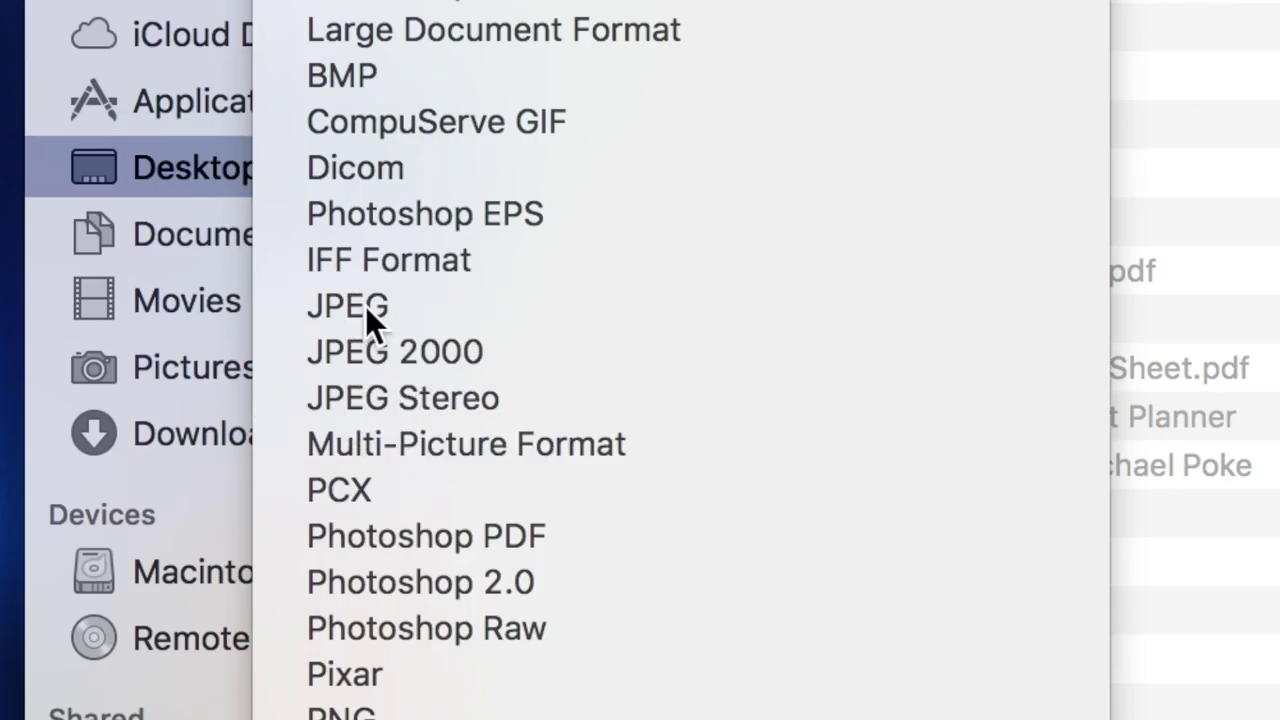
pyautogui.write('trump-jester.jpg')
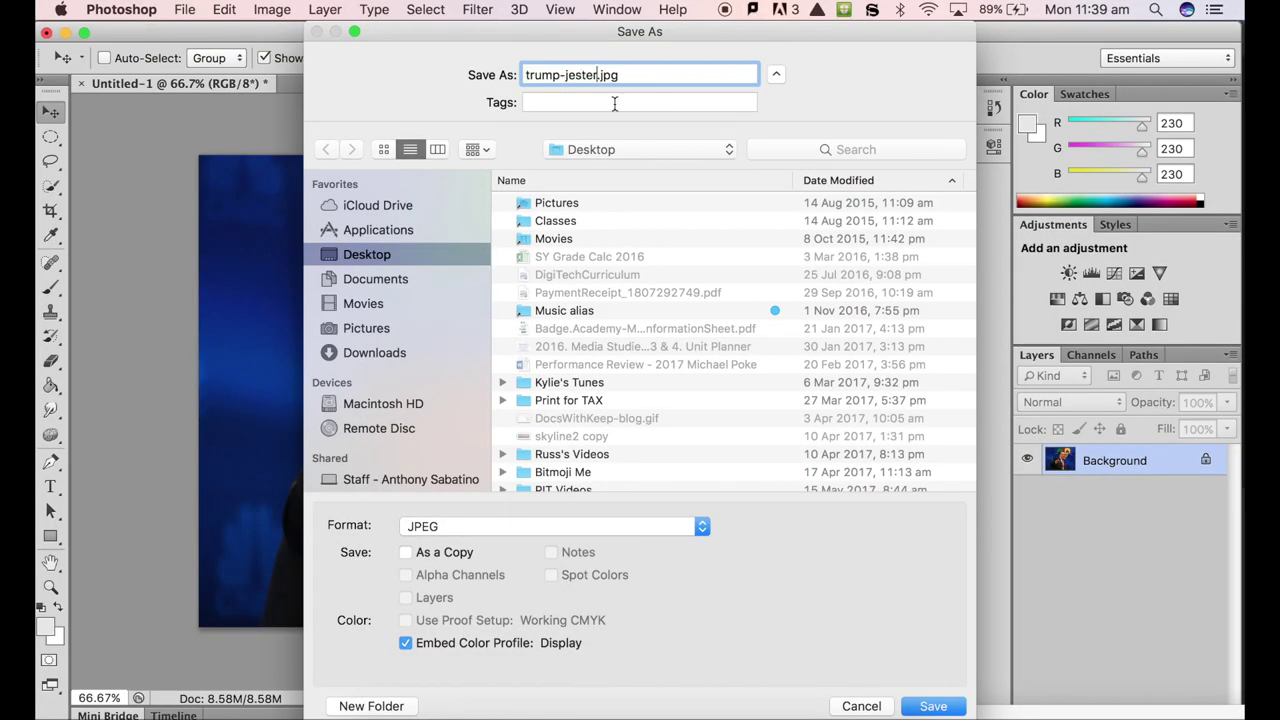
pyautogui.click(932, 706)
pyautogui.click(745, 230)
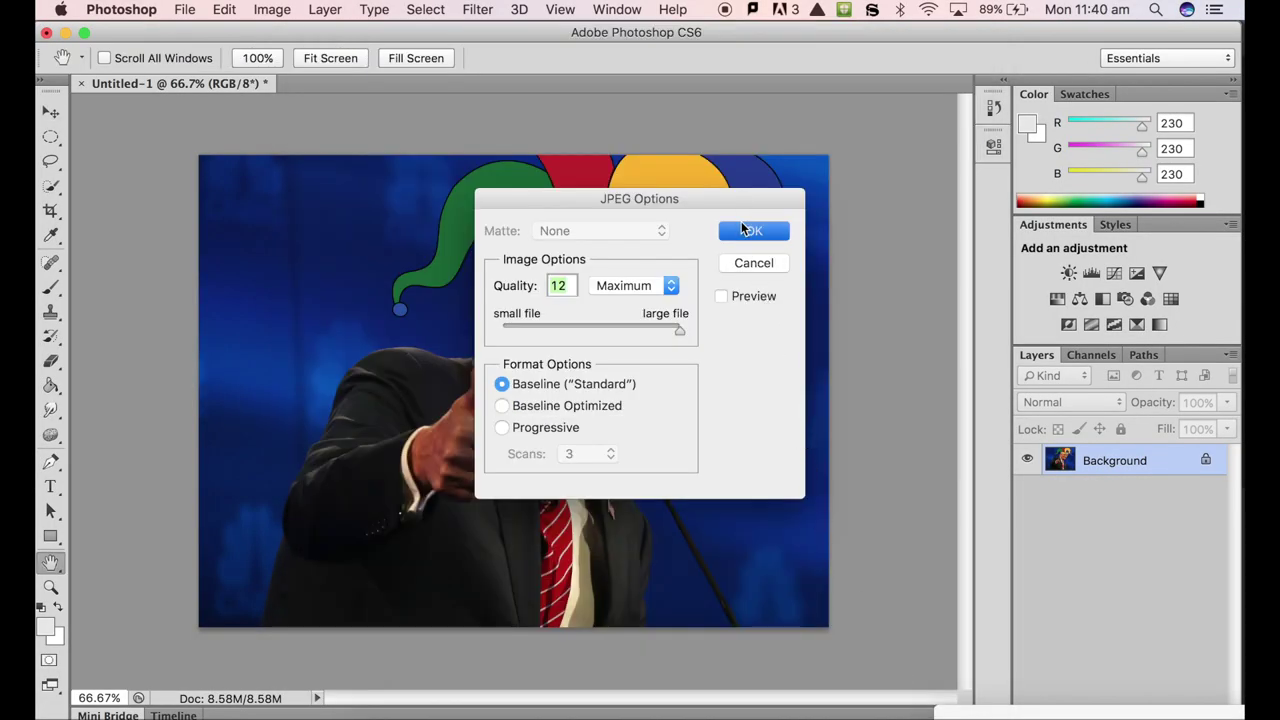